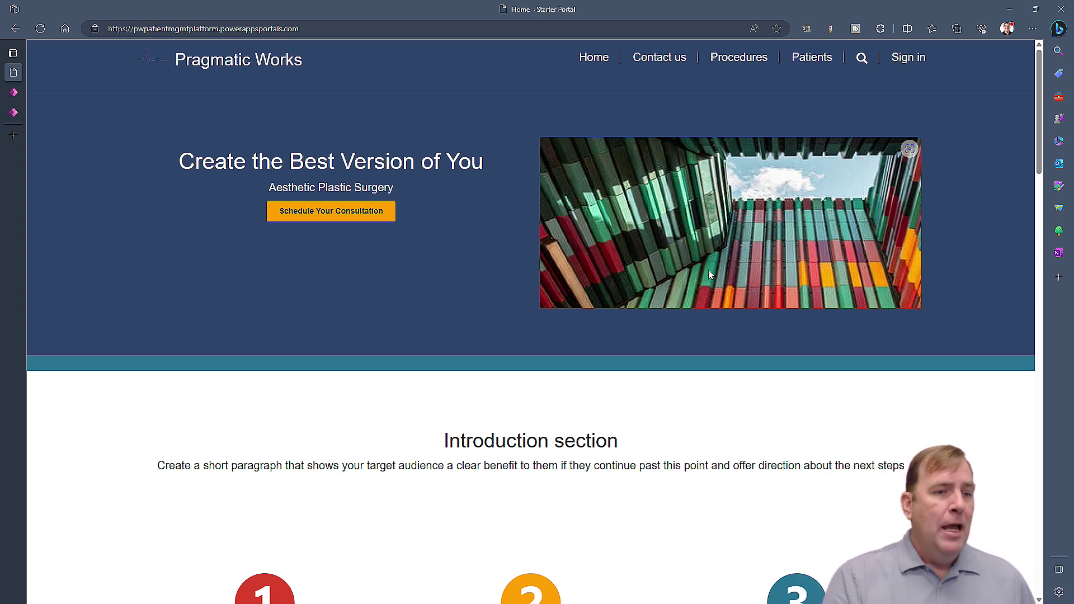
Step: Open the new patient page from the Patients menu and sign in through Azure AD with the Pragmatic Works account
{"action": "left_click", "coordinate": [821, 66]}
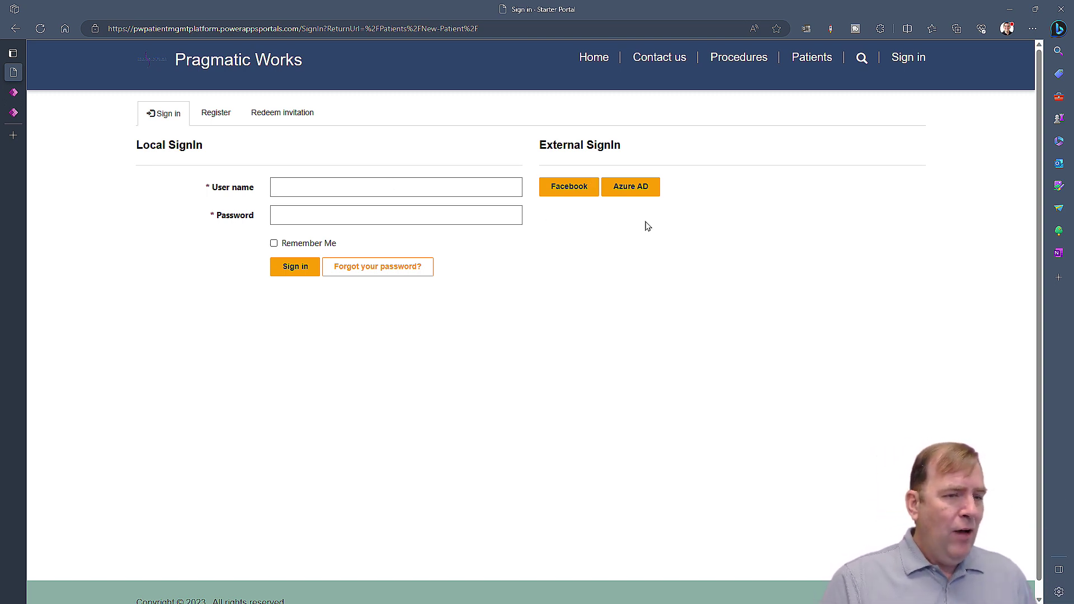
{"action": "left_click", "coordinate": [643, 195]}
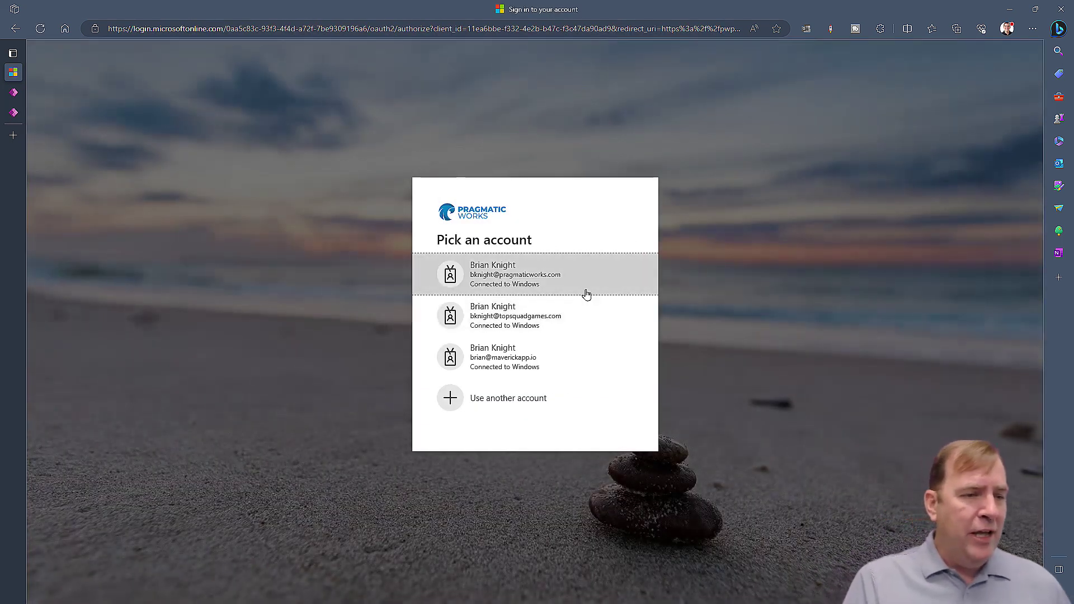
{"action": "left_click", "coordinate": [586, 294]}
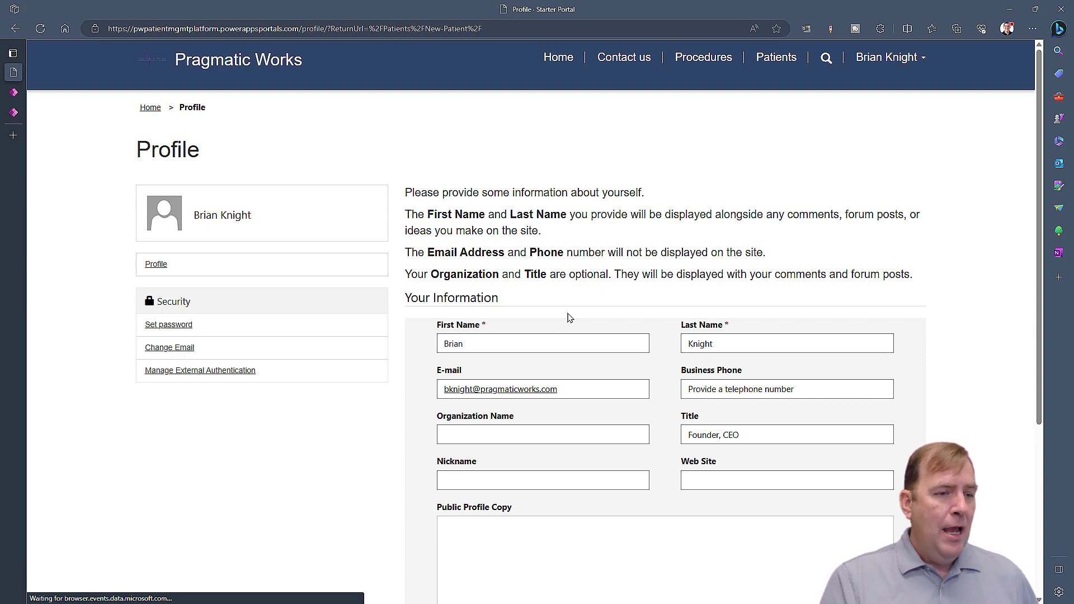
Step: Go from the profile page to the Patients page and open the New Patient Form
{"action": "scroll", "coordinate": [570, 338], "scroll_direction": "down", "scroll_amount": 4}
{"action": "scroll", "coordinate": [570, 338], "scroll_direction": "up", "scroll_amount": 4}
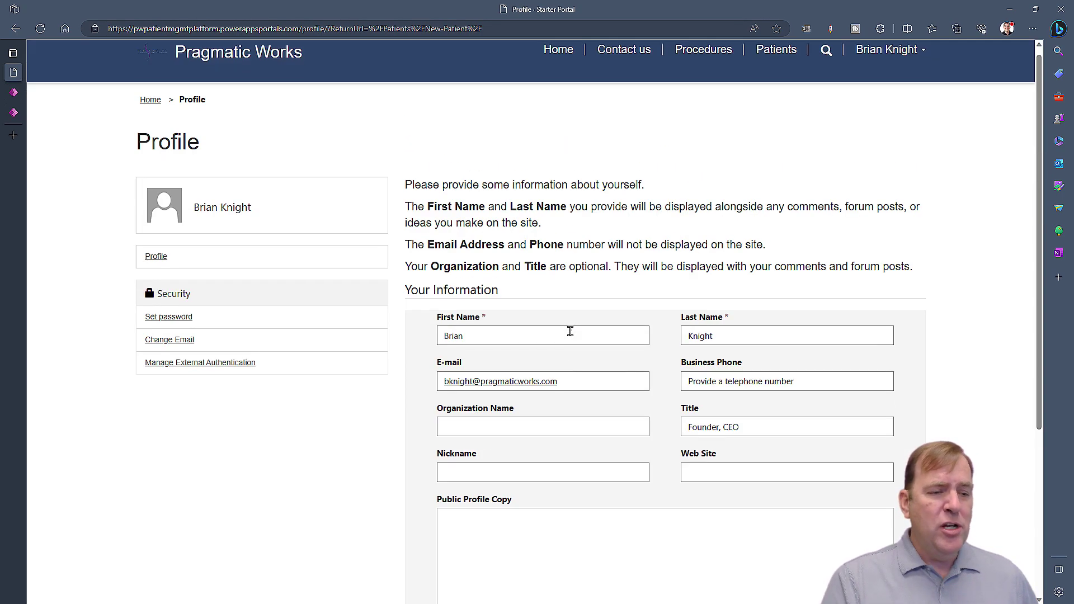
{"action": "scroll", "coordinate": [681, 333], "scroll_direction": "down", "scroll_amount": 4}
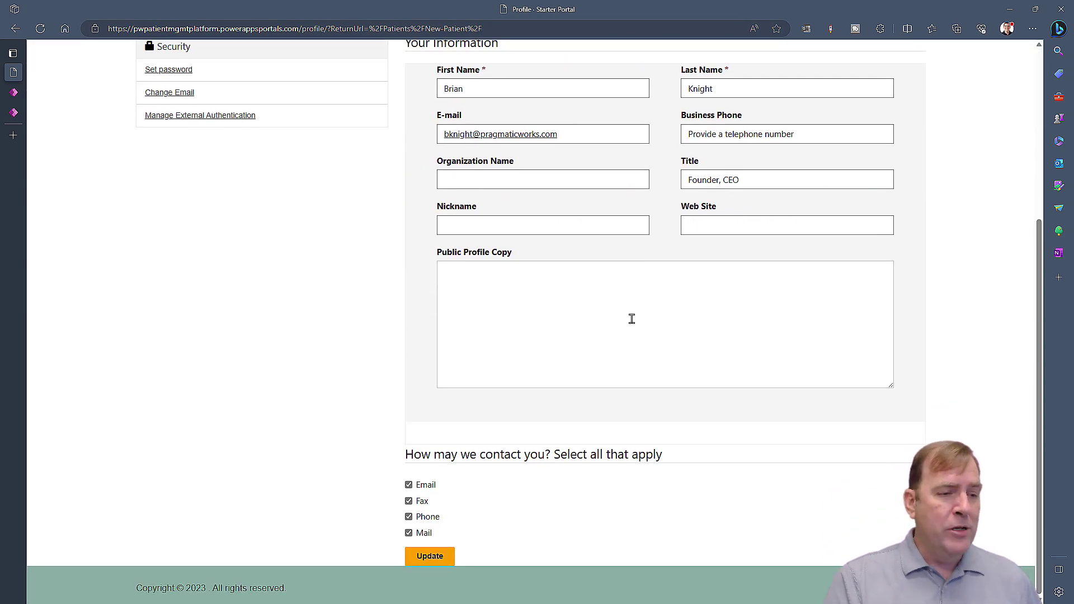
{"action": "scroll", "coordinate": [638, 314], "scroll_direction": "up", "scroll_amount": 4}
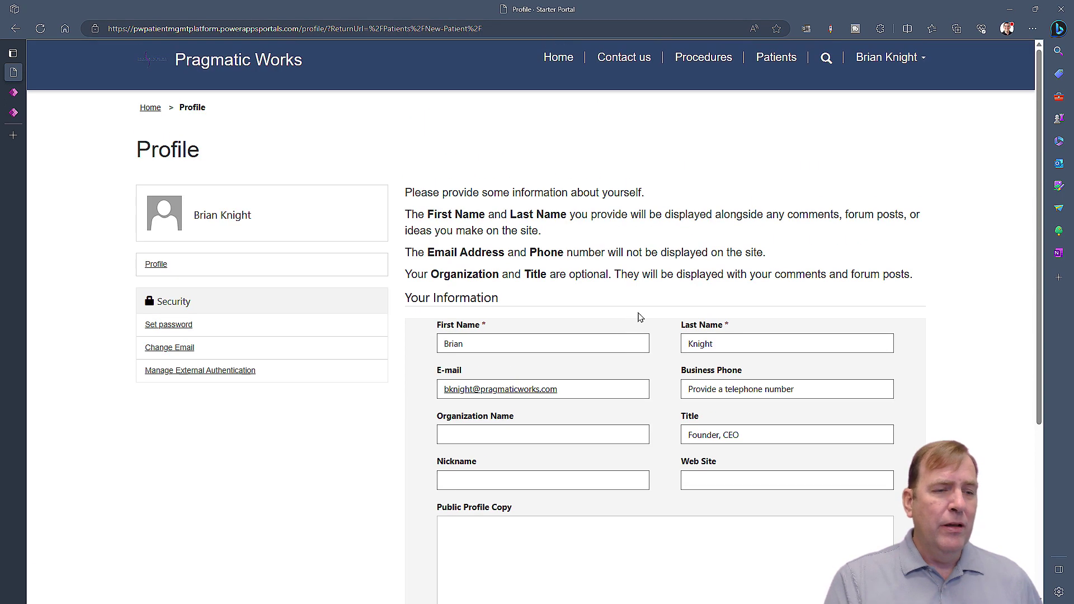
{"action": "left_click", "coordinate": [766, 63]}
{"action": "left_click", "coordinate": [592, 391]}
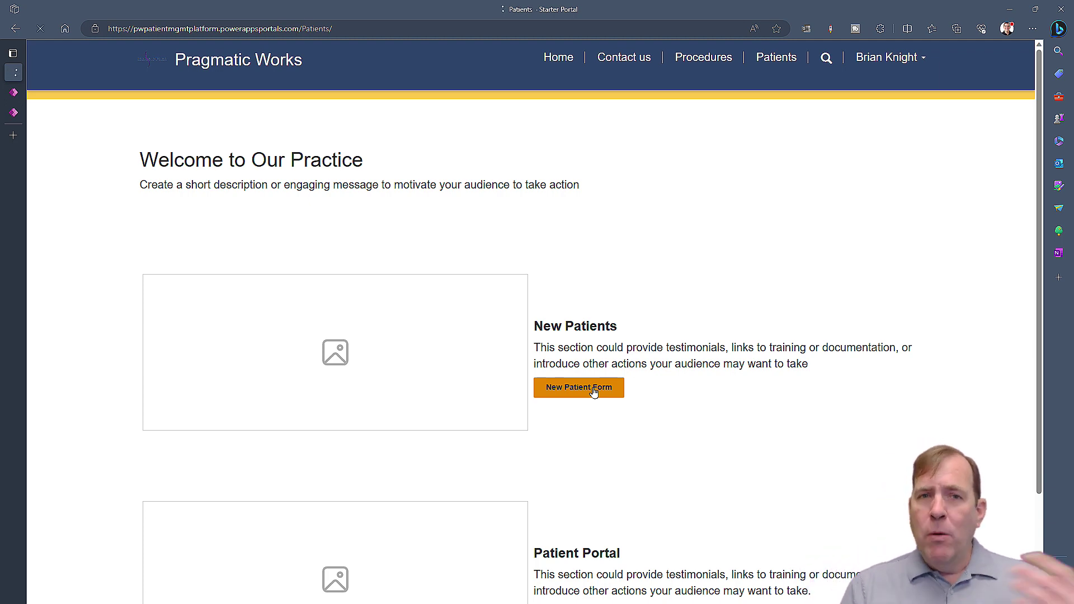
Step: Enter a height of 9 feet 4 inches and a weight of 333 under Patient Info, and continue to the form's second page
{"action": "scroll", "coordinate": [546, 314], "scroll_direction": "down", "scroll_amount": 6}
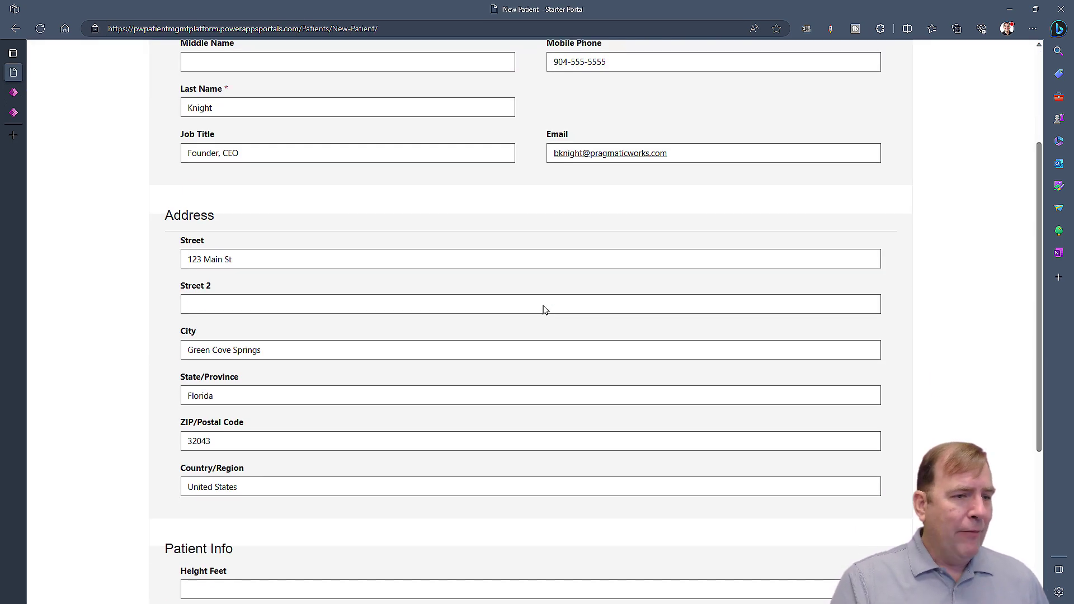
{"action": "scroll", "coordinate": [544, 310], "scroll_direction": "up", "scroll_amount": 4}
{"action": "scroll", "coordinate": [544, 311], "scroll_direction": "down", "scroll_amount": 4}
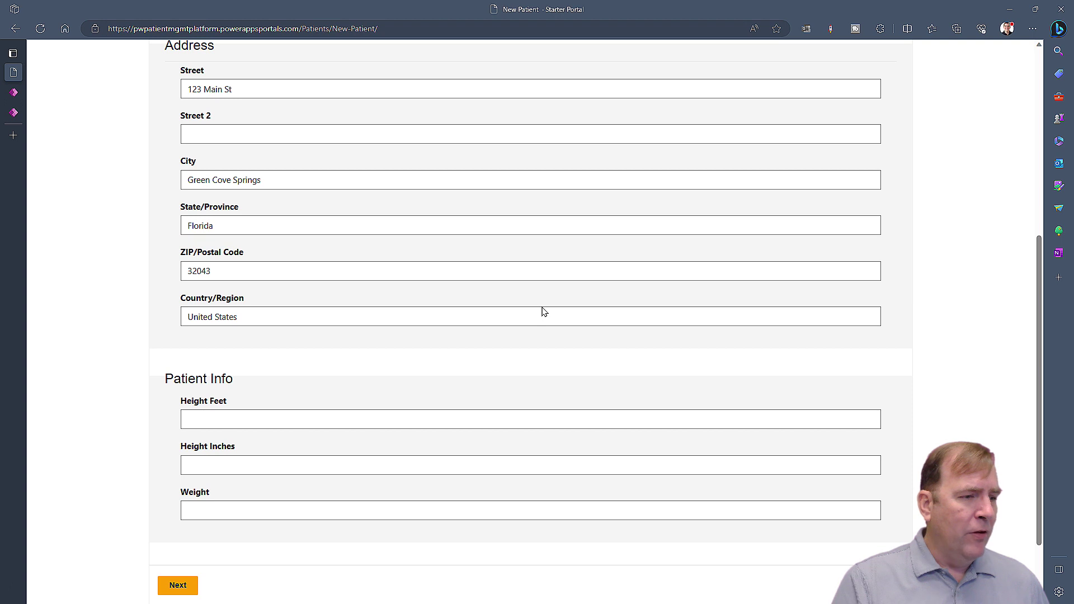
{"action": "scroll", "coordinate": [314, 249], "scroll_direction": "down", "scroll_amount": 2}
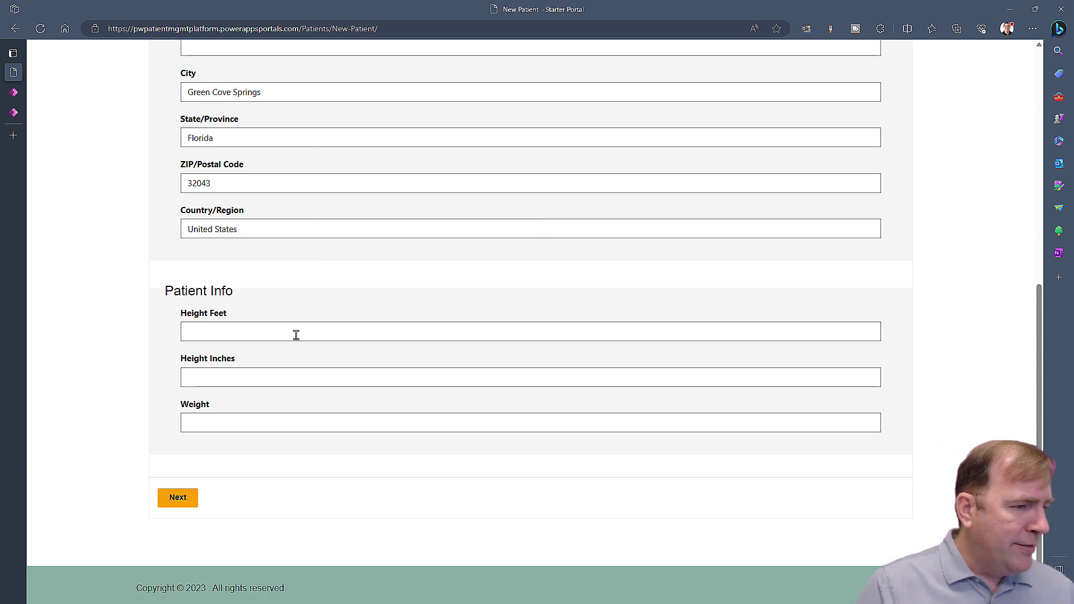
{"action": "left_click", "coordinate": [295, 337]}
{"action": "type", "text": "6"}
{"action": "left_click_drag", "start_coordinate": [267, 323], "coordinate": [98, 324]}
{"action": "type", "text": "9"}
{"action": "left_click", "coordinate": [214, 375]}
{"action": "type", "text": "4"}
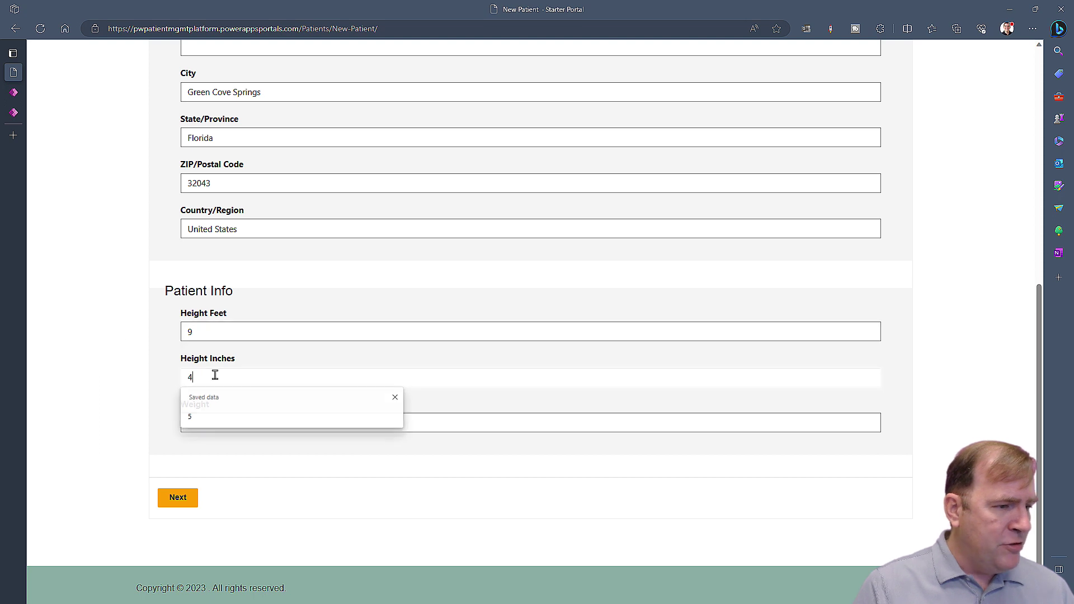
{"action": "left_click", "coordinate": [205, 425]}
{"action": "type", "text": "333"}
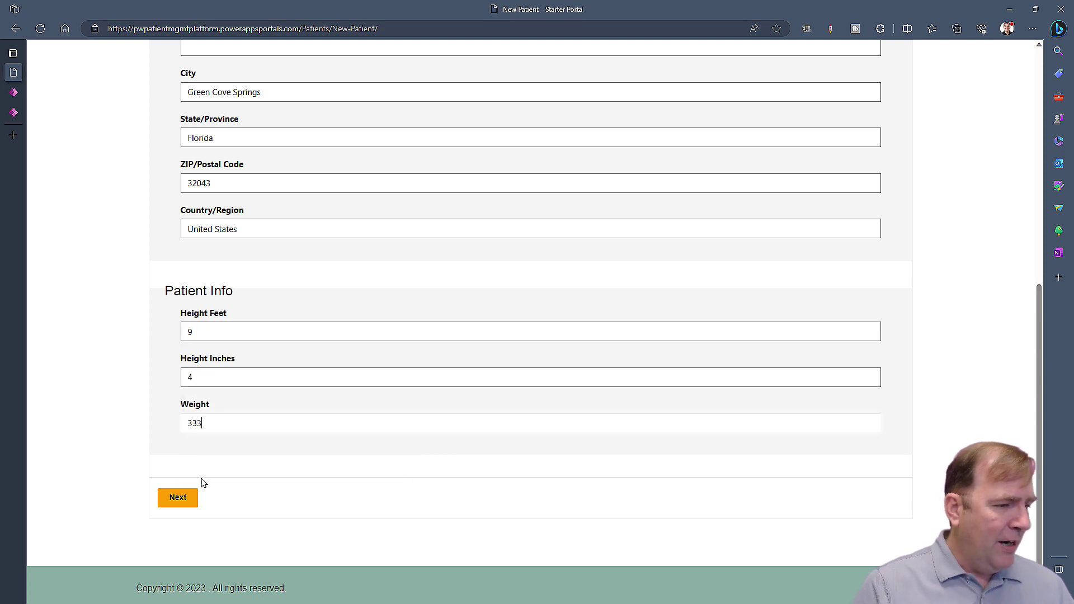
{"action": "left_click", "coordinate": [195, 491]}
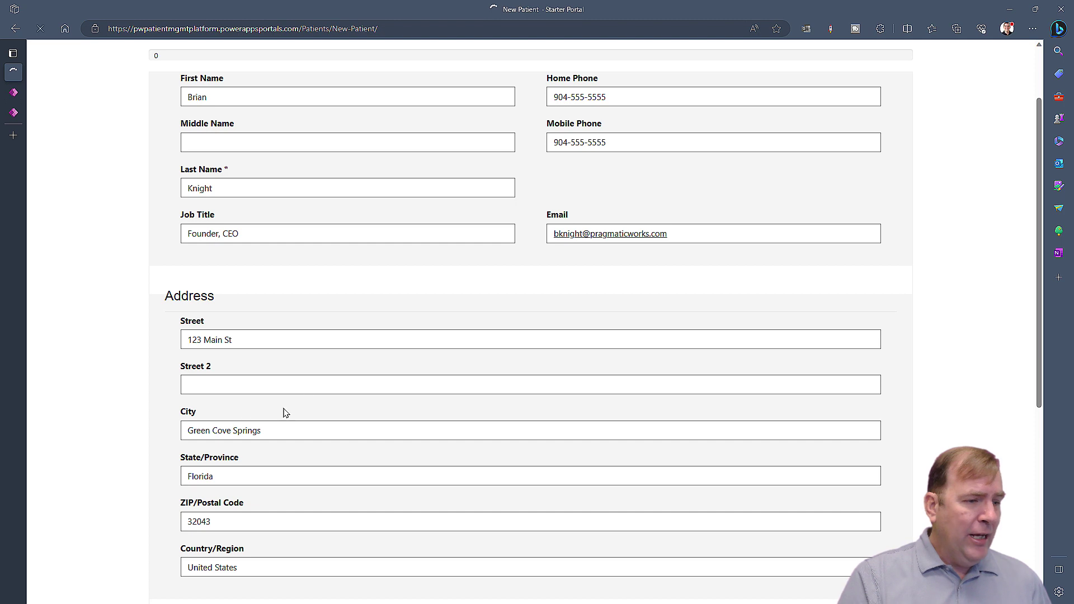
Step: Return to the form's first page, replace the city with BOXXXXXXXX, and continue to the personal information page
{"action": "scroll", "coordinate": [295, 429], "scroll_direction": "down", "scroll_amount": 3}
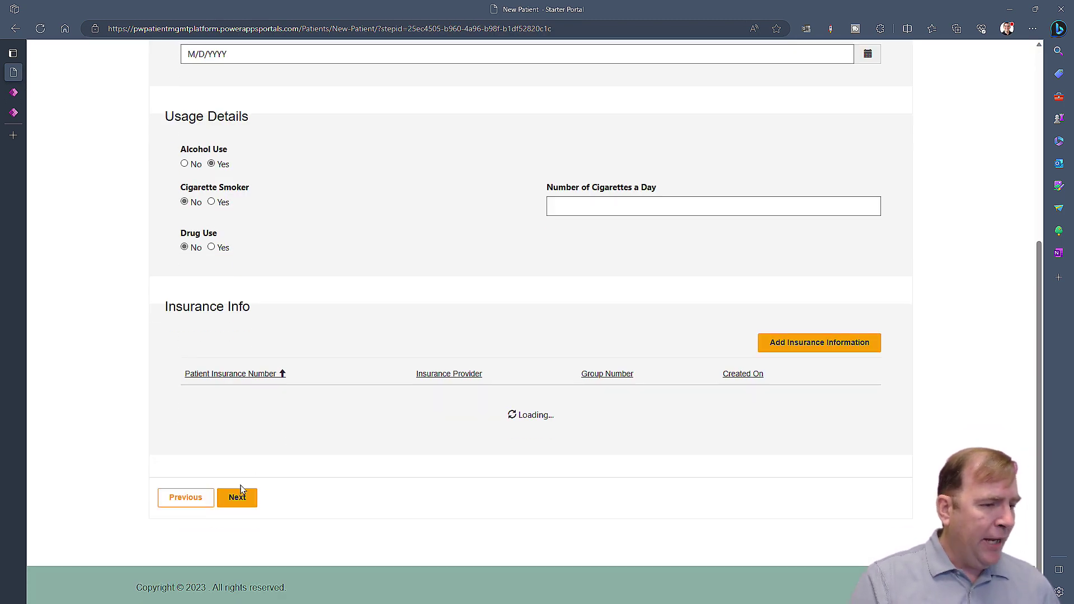
{"action": "left_click", "coordinate": [185, 496]}
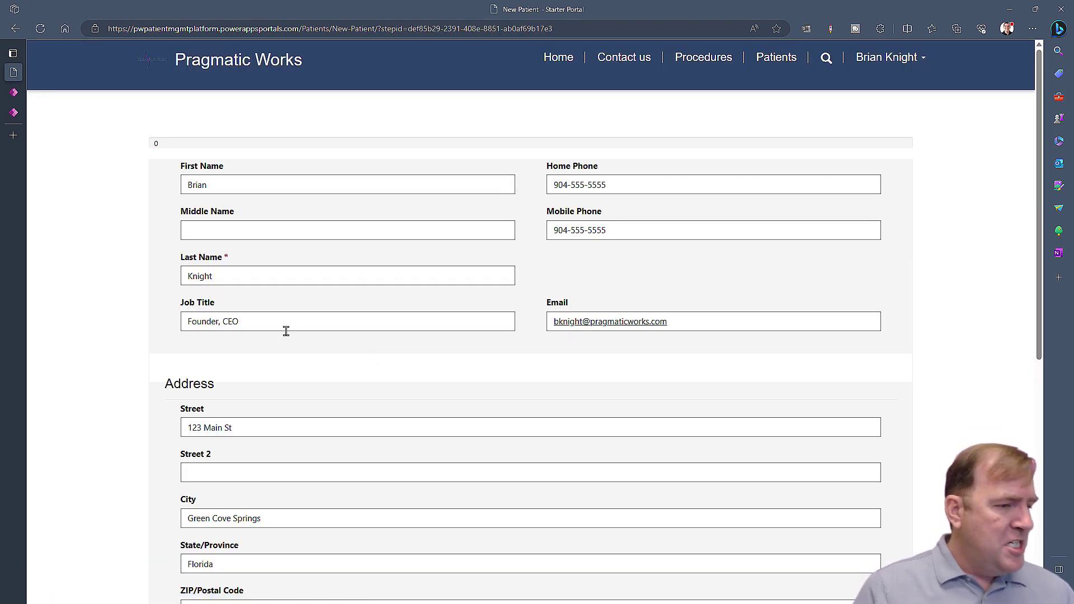
{"action": "scroll", "coordinate": [284, 396], "scroll_direction": "down", "scroll_amount": 3}
{"action": "left_click", "coordinate": [283, 348]}
{"action": "left_click_drag", "start_coordinate": [283, 348], "coordinate": [173, 353]}
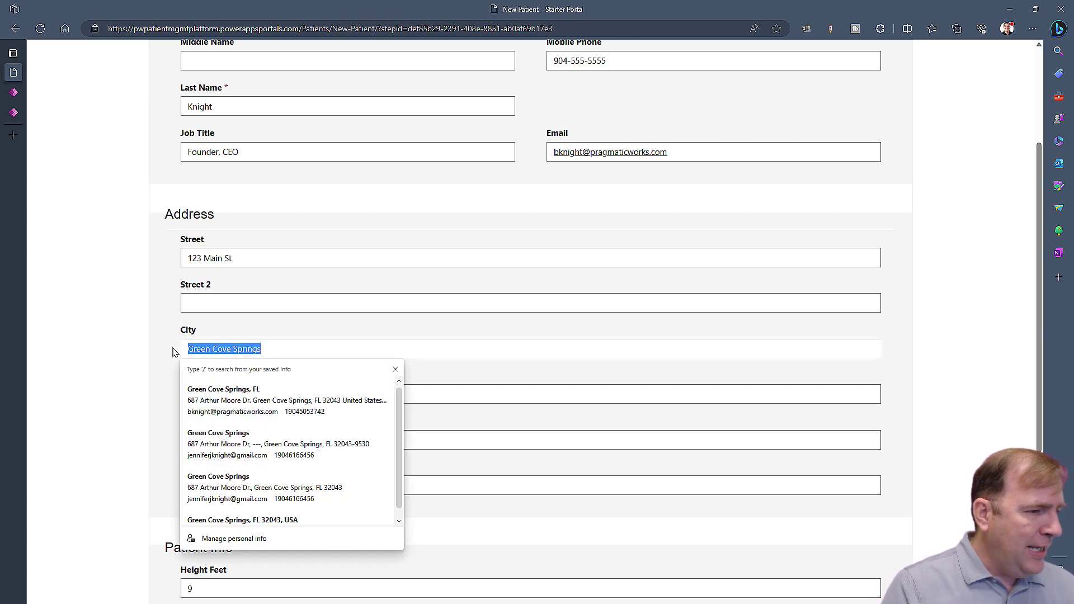
{"action": "type", "text": "BOXXXXXXXXX"}
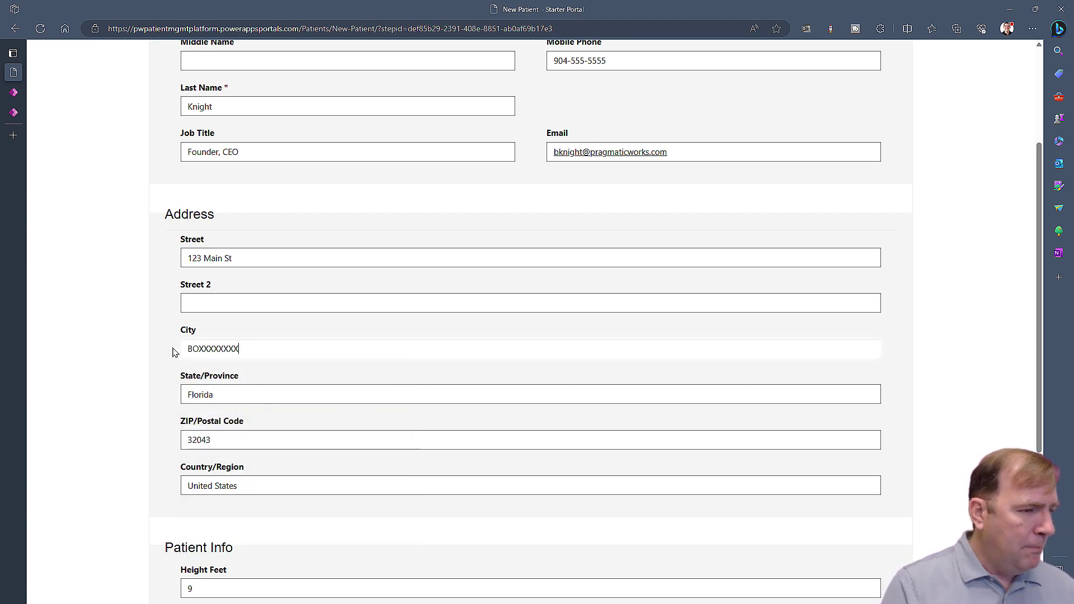
{"action": "scroll", "coordinate": [143, 414], "scroll_direction": "down", "scroll_amount": 5}
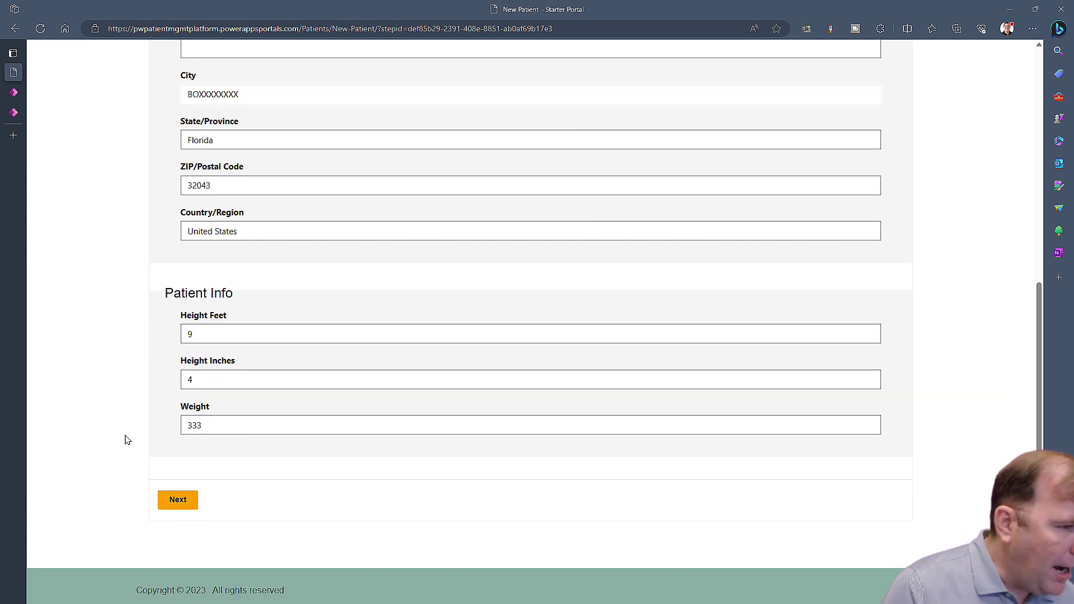
{"action": "left_click", "coordinate": [193, 497]}
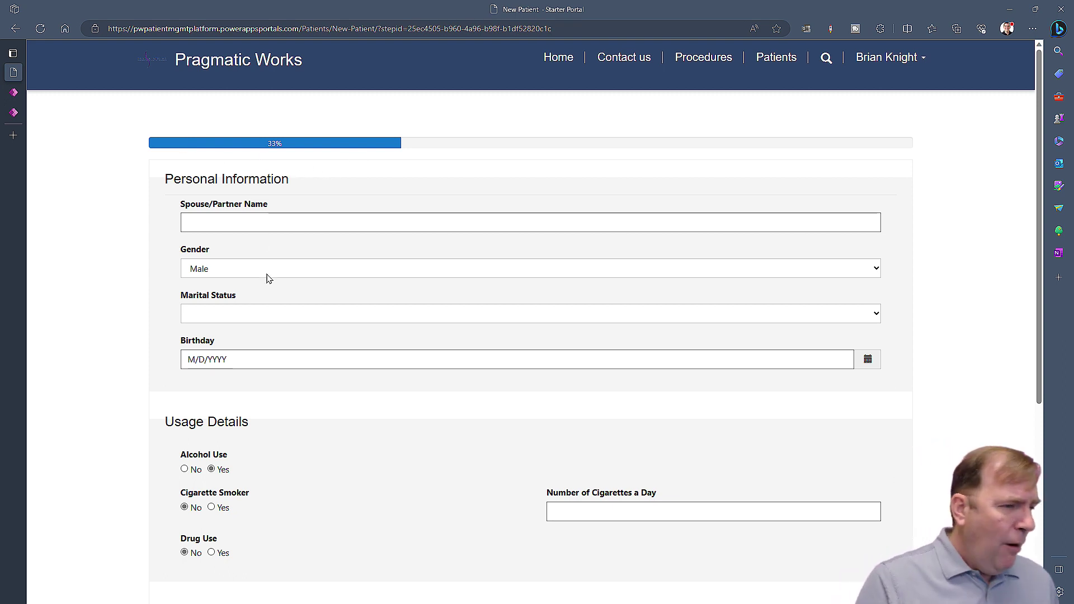
Step: Switch the gender to Female and back to Male to test the form's conditional field
{"action": "scroll", "coordinate": [264, 314], "scroll_direction": "down", "scroll_amount": 2}
{"action": "left_click", "coordinate": [242, 232]}
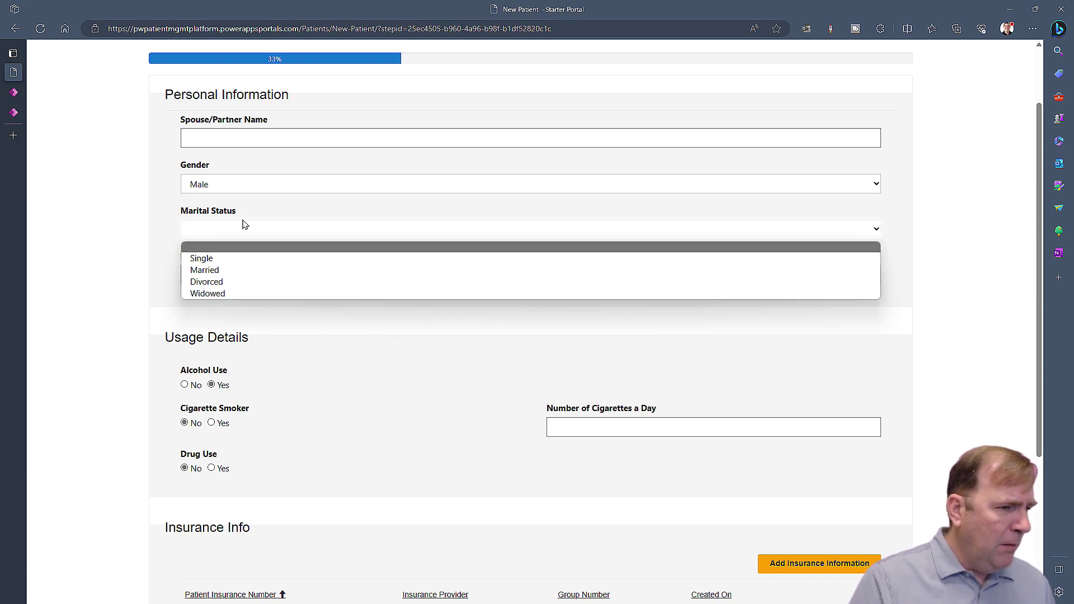
{"action": "left_click", "coordinate": [246, 187]}
{"action": "left_click", "coordinate": [233, 225]}
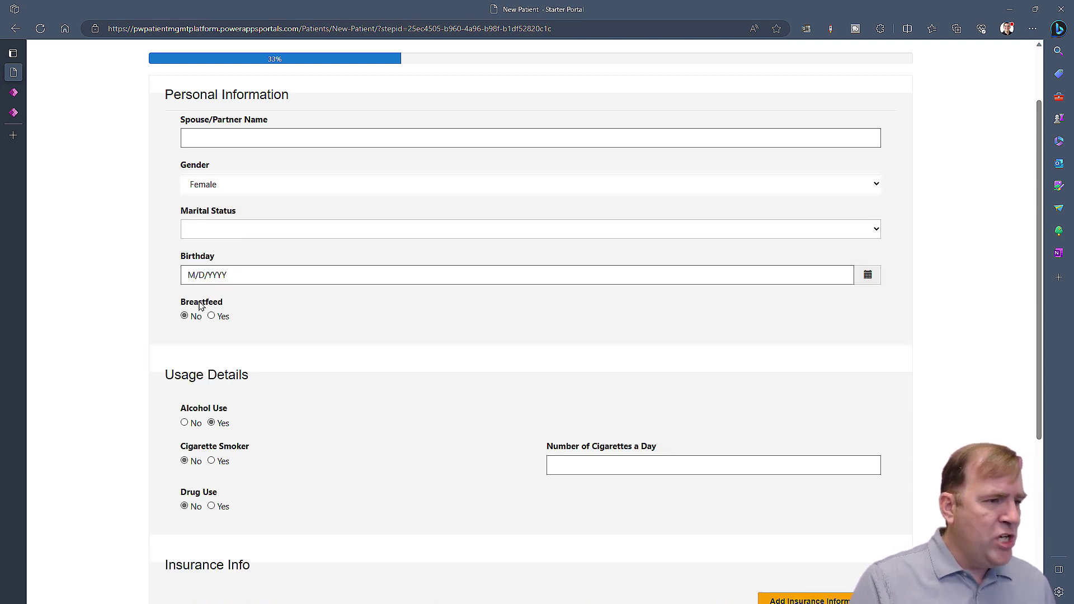
{"action": "left_click", "coordinate": [216, 186]}
{"action": "left_click", "coordinate": [218, 210]}
Step: Set Alcohol Use to No in the usage details
{"action": "scroll", "coordinate": [235, 392], "scroll_direction": "down", "scroll_amount": 4}
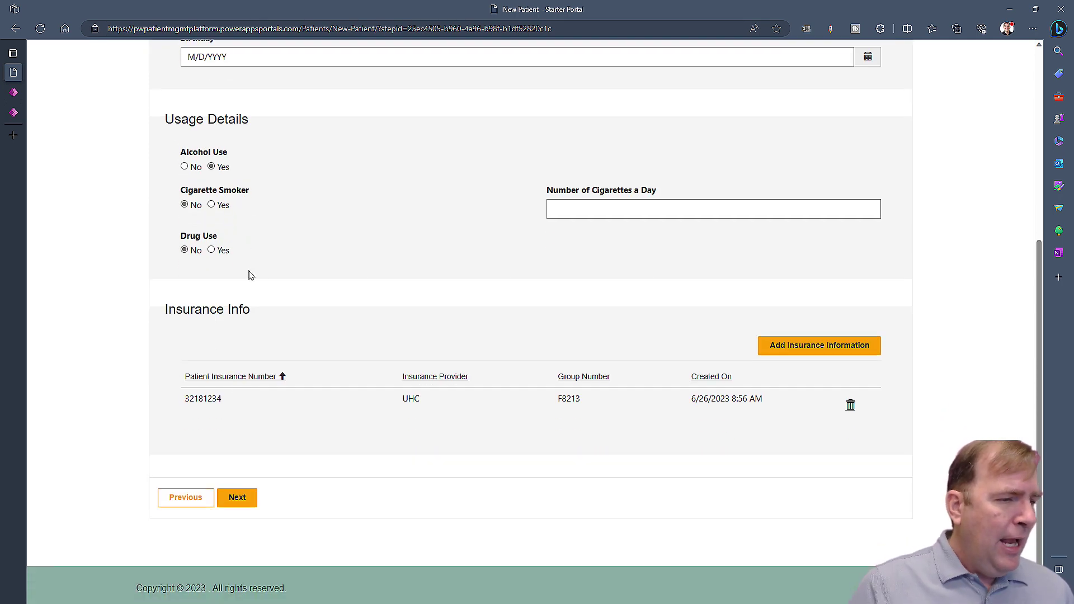
{"action": "left_click", "coordinate": [184, 167]}
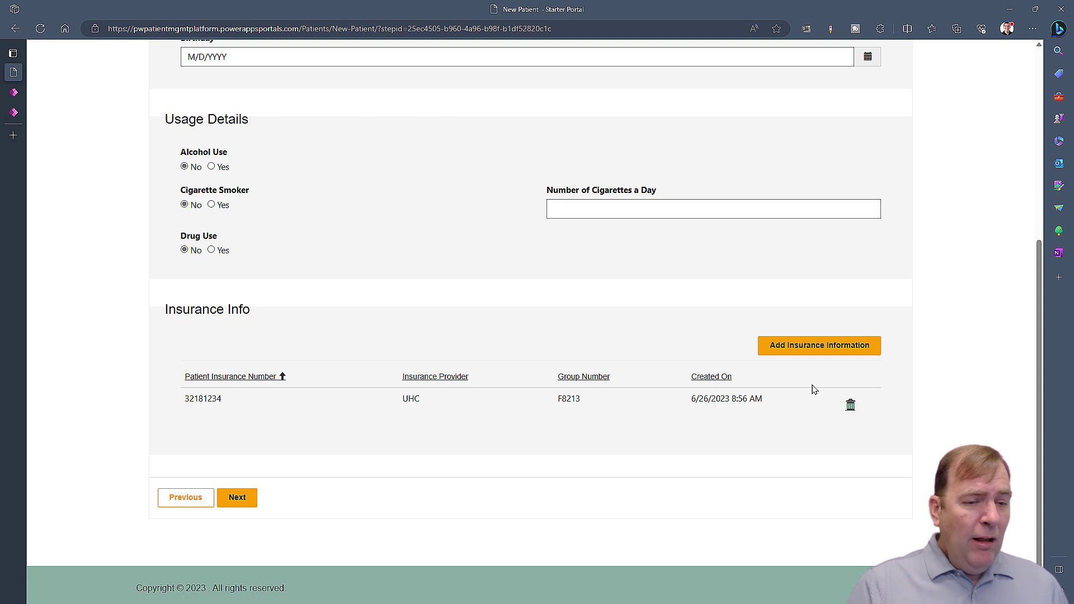
{"action": "left_click", "coordinate": [856, 347]}
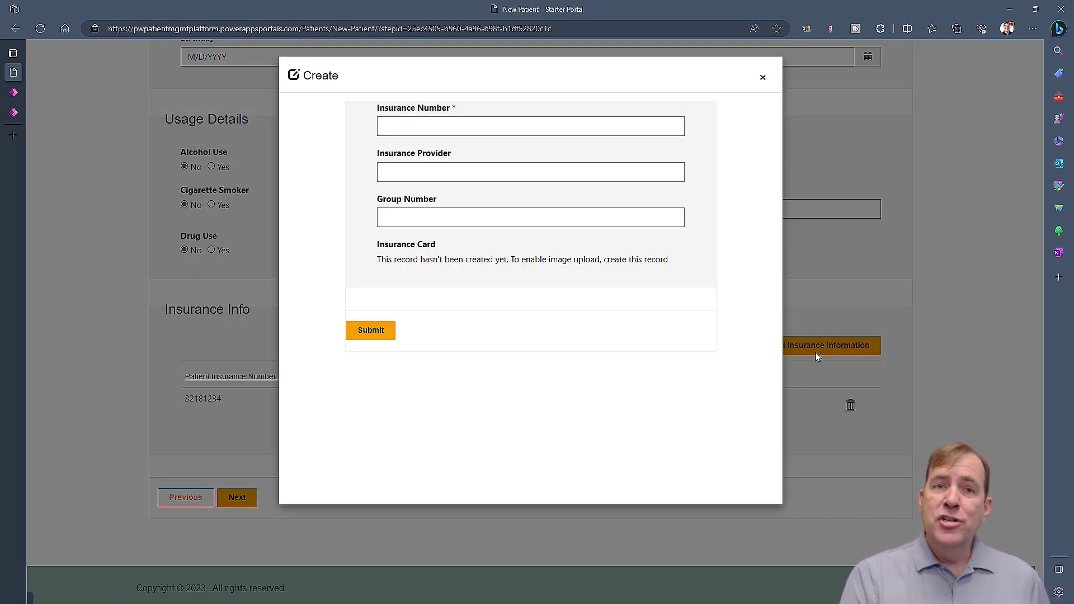
{"action": "left_click", "coordinate": [437, 128]}
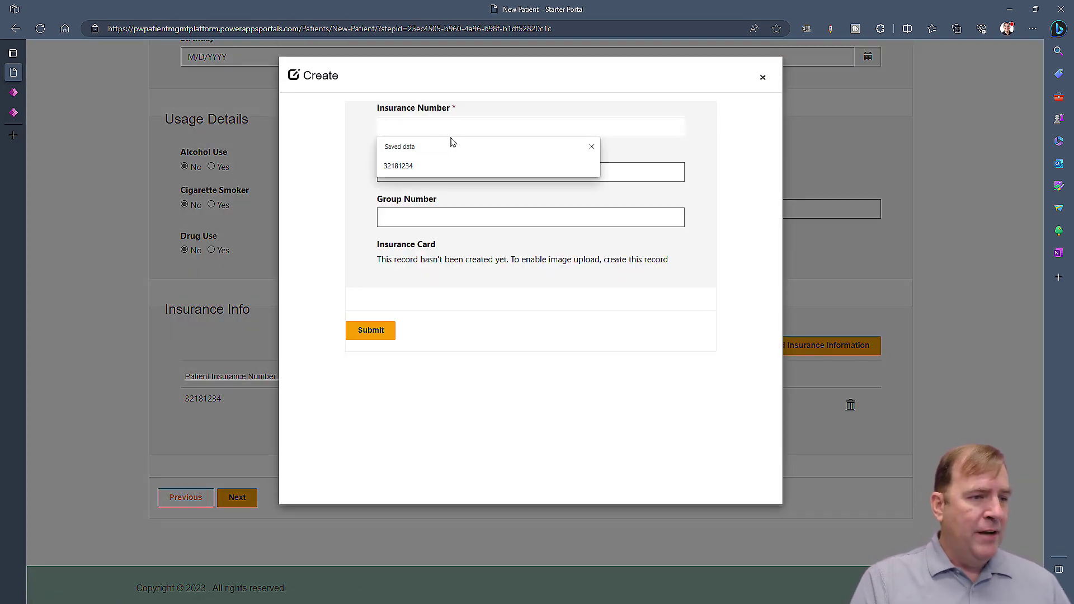
{"action": "left_click", "coordinate": [763, 77]}
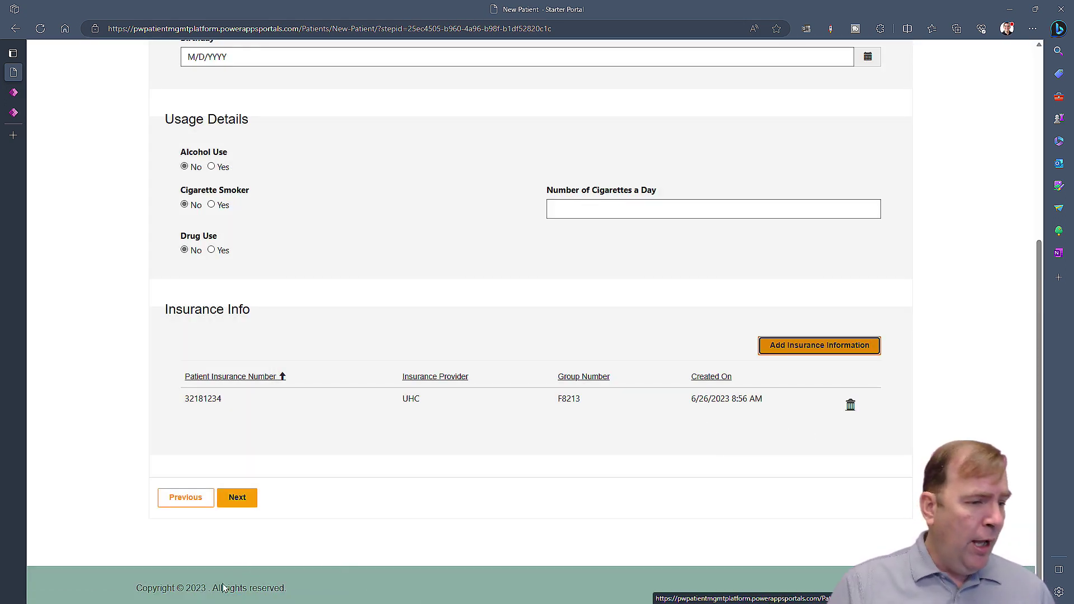
Step: Continue to the History page and open the form for adding family history, closing it without an entry
{"action": "left_click", "coordinate": [231, 499]}
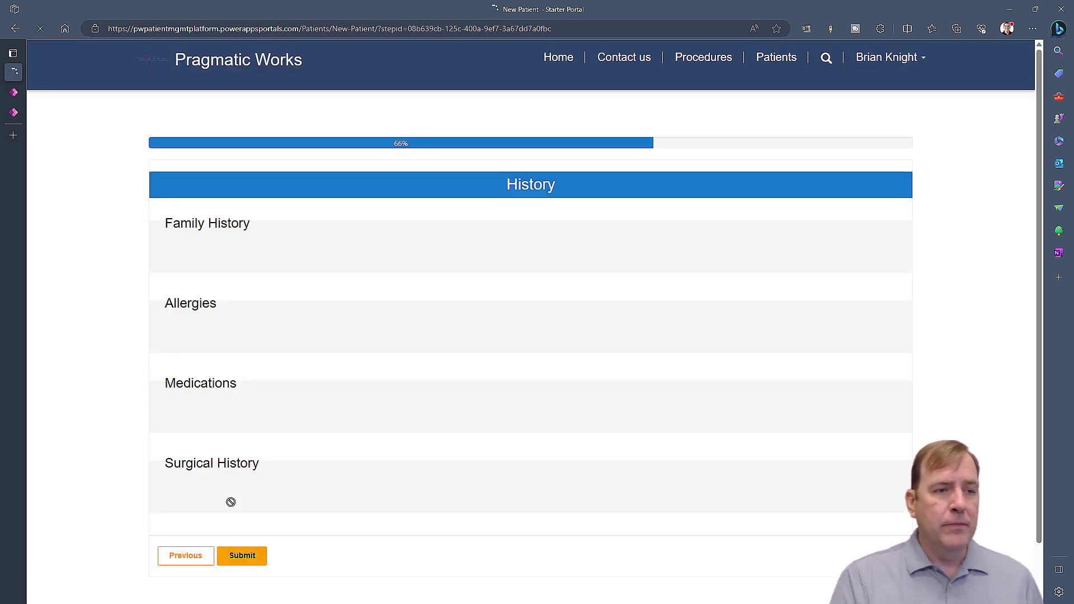
{"action": "left_click", "coordinate": [820, 264]}
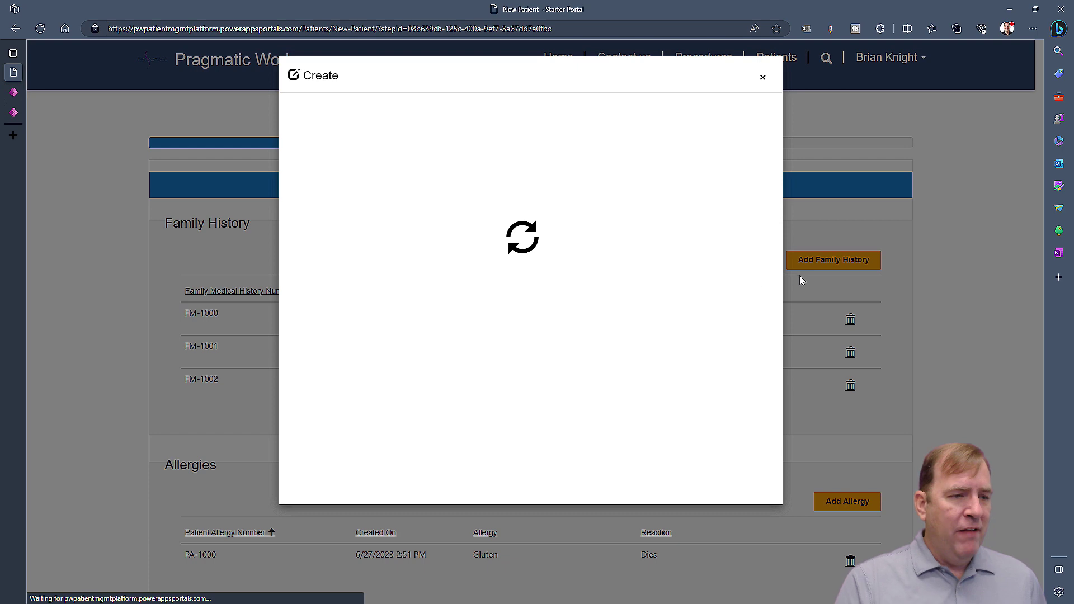
{"action": "left_click", "coordinate": [763, 78]}
Step: Add the medication Flaminal Forte 15g Tube Wound Dress Prot with the dosage Twice Daily to the patient's medications
{"action": "scroll", "coordinate": [815, 463], "scroll_direction": "down", "scroll_amount": 4}
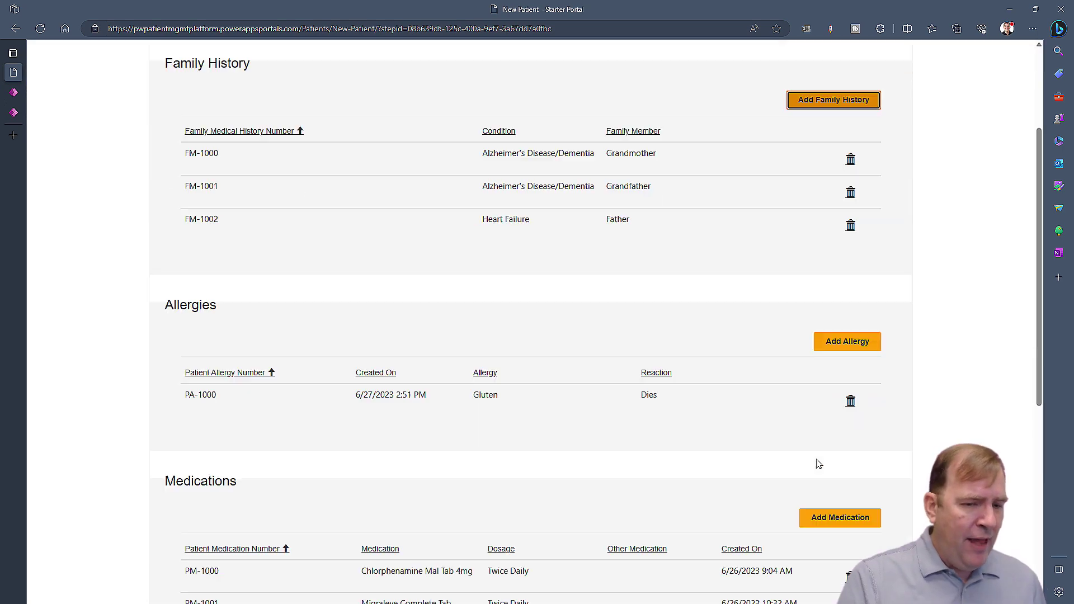
{"action": "left_click", "coordinate": [837, 424]}
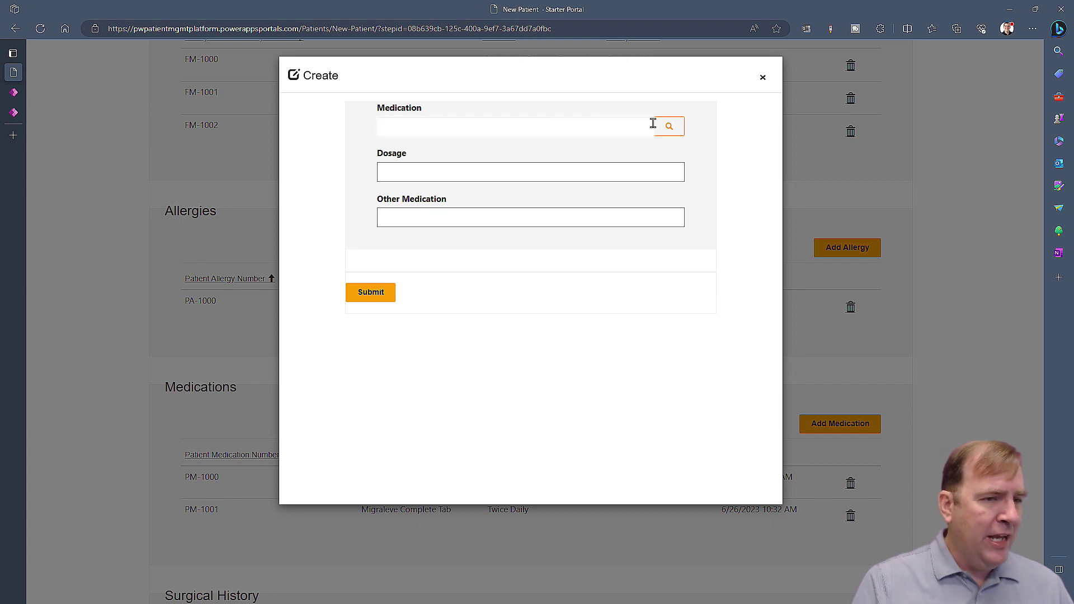
{"action": "left_click", "coordinate": [666, 126]}
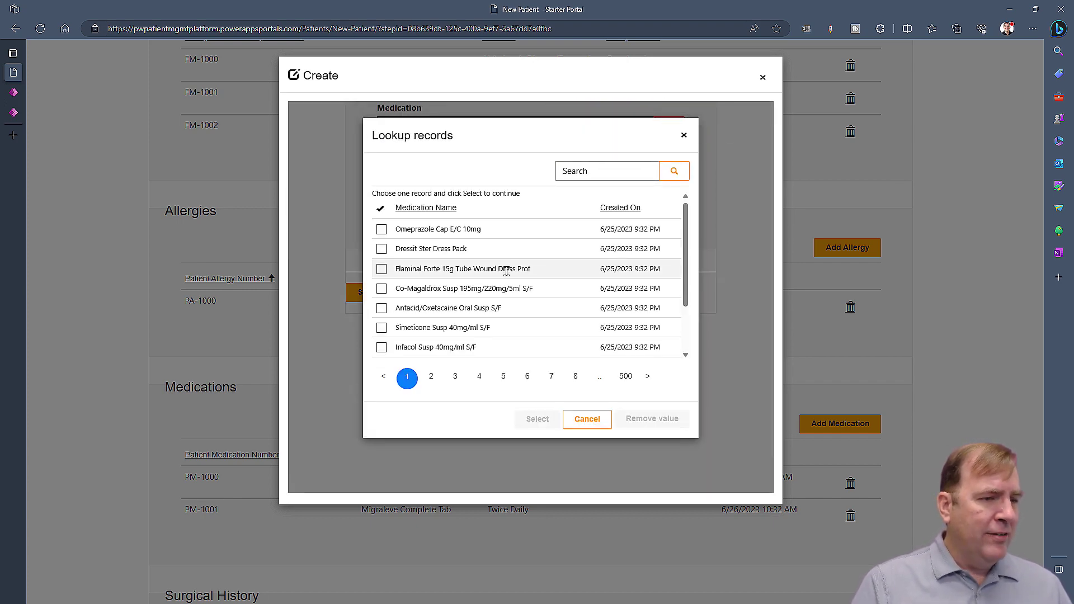
{"action": "left_click", "coordinate": [382, 273]}
{"action": "left_click", "coordinate": [535, 420]}
{"action": "left_click", "coordinate": [461, 172]}
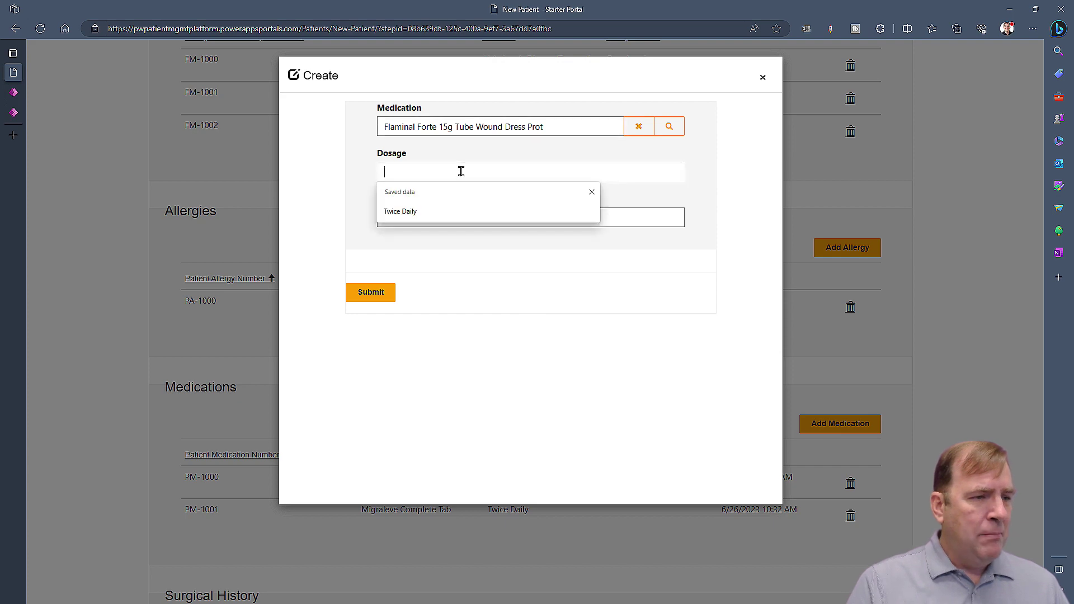
{"action": "left_click", "coordinate": [451, 211]}
{"action": "left_click", "coordinate": [382, 293]}
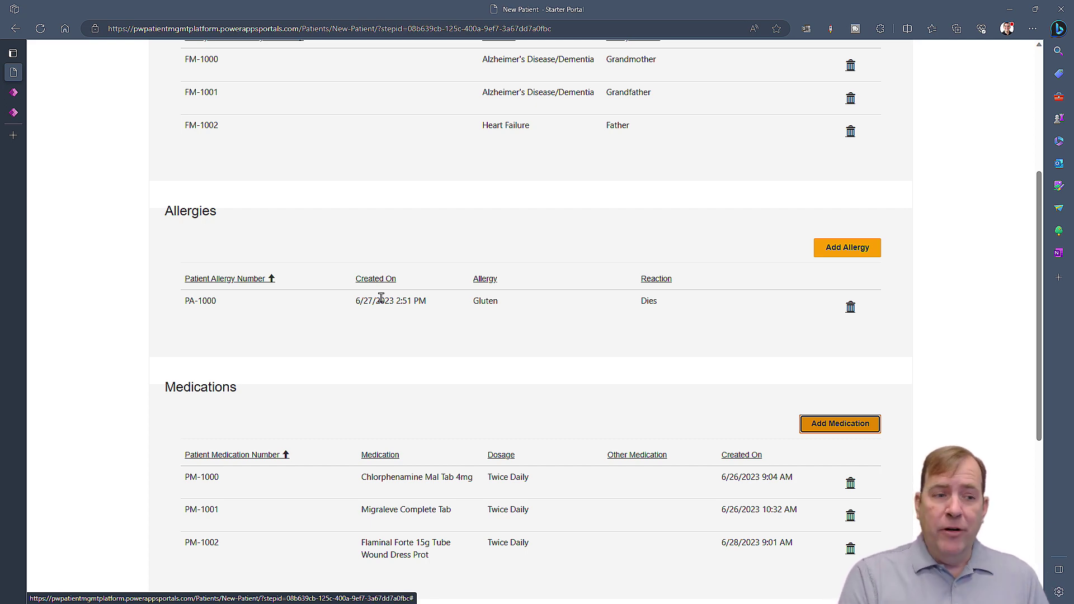
Step: Switch to the Patient Registration Tablet app in Power Apps and select the third patient in its running preview
{"action": "scroll", "coordinate": [380, 362], "scroll_direction": "down", "scroll_amount": 3}
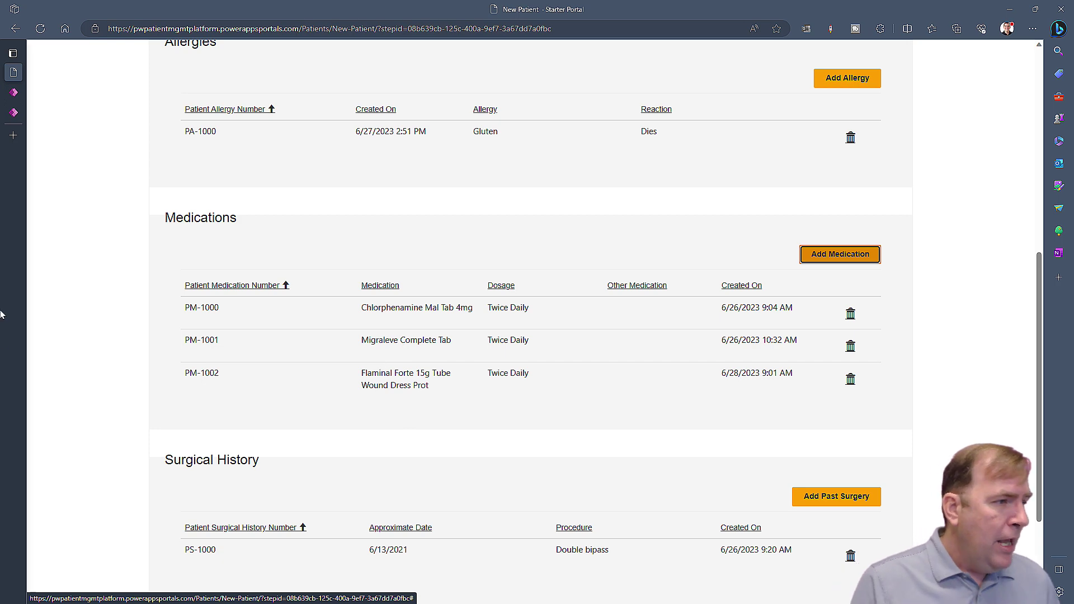
{"action": "mouse_move", "coordinate": [16, 99]}
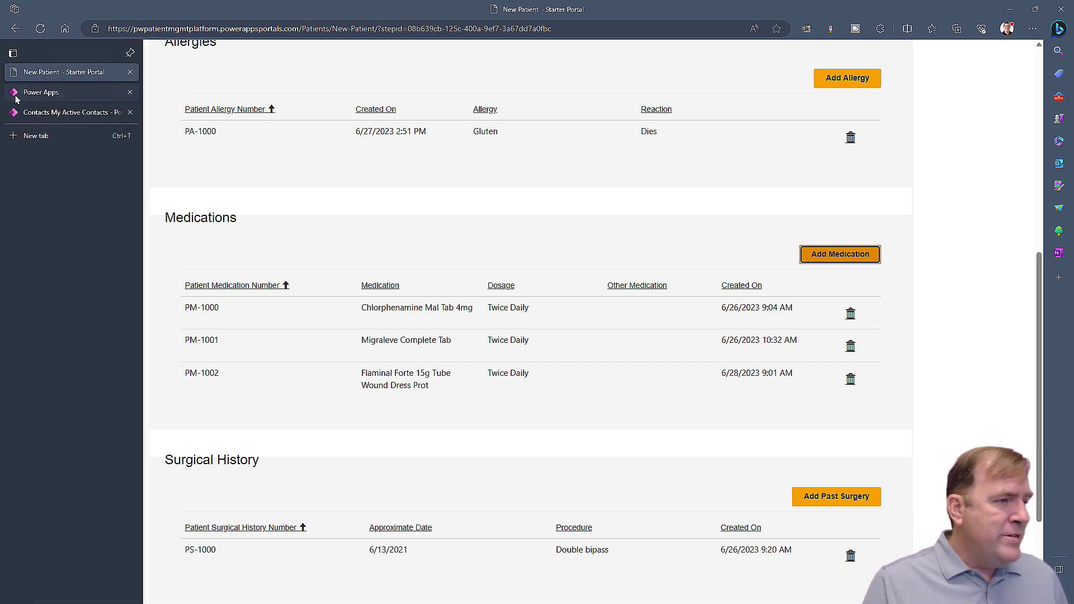
{"action": "left_click", "coordinate": [39, 112]}
{"action": "left_click", "coordinate": [14, 93]}
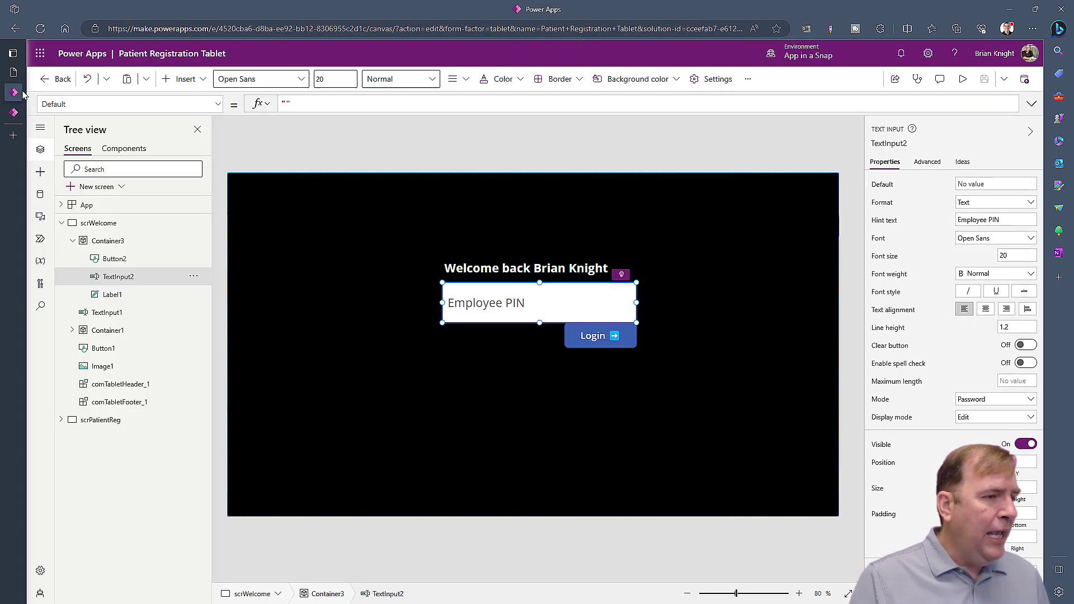
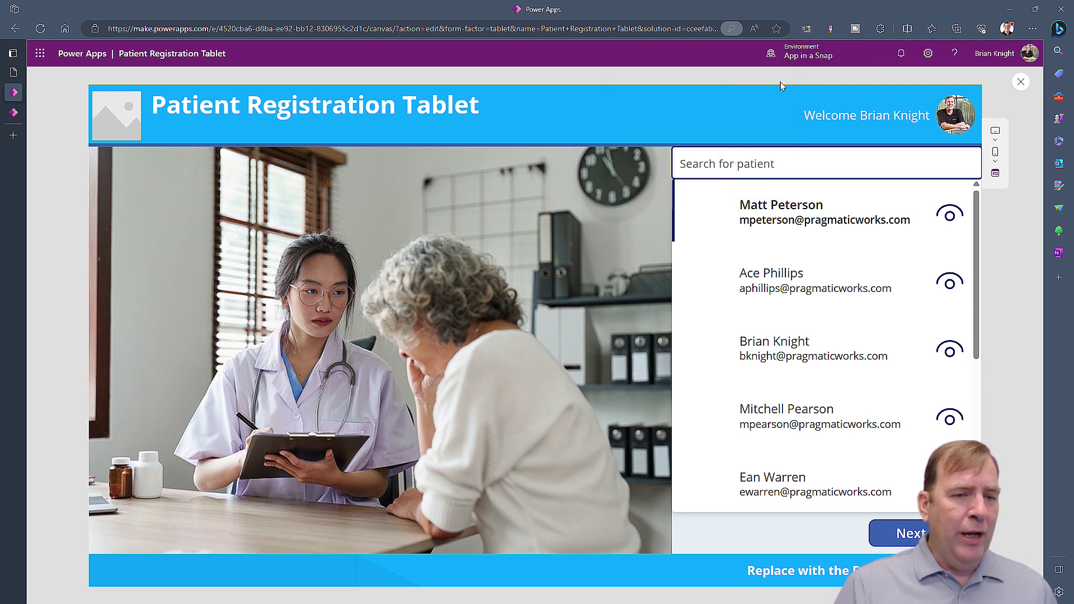
{"action": "left_click", "coordinate": [942, 354]}
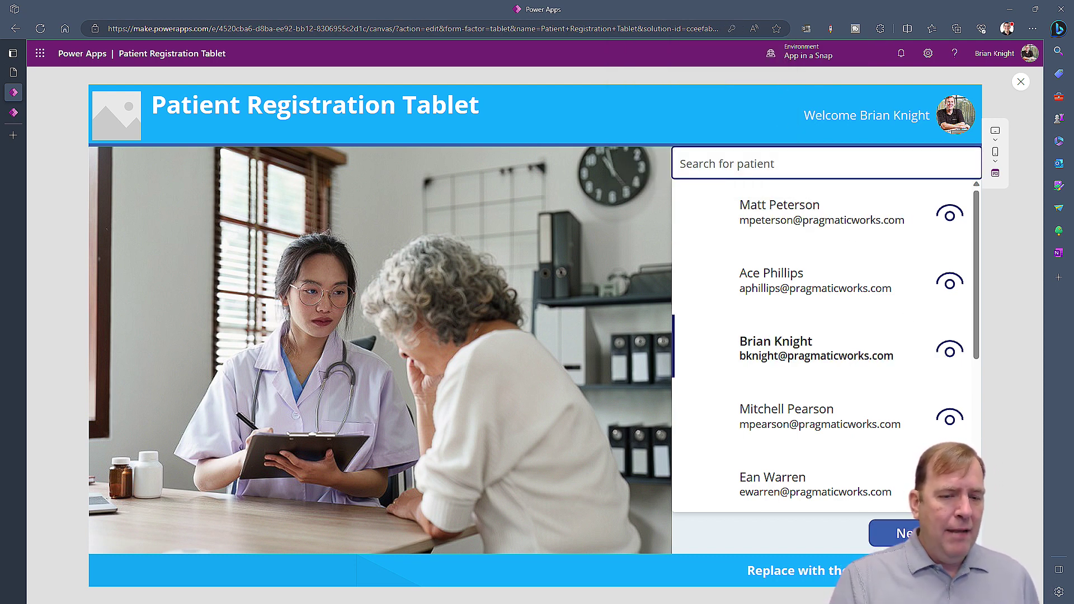
Step: Preview the app in the Apple iPad 10.2" frame and open the selected patient's contact information
{"action": "left_click", "coordinate": [995, 133]}
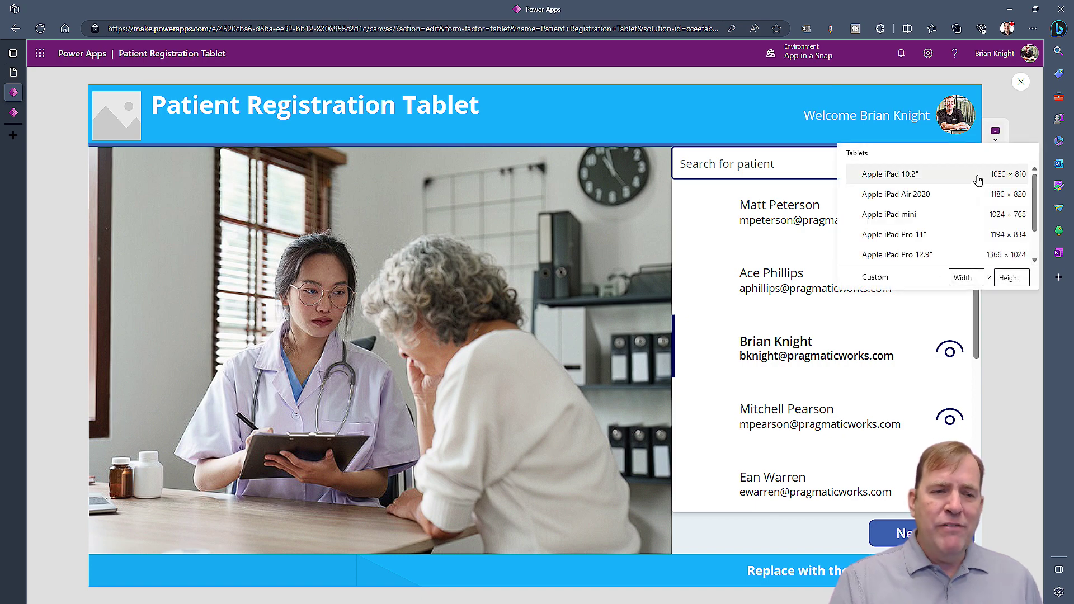
{"action": "left_click", "coordinate": [975, 179]}
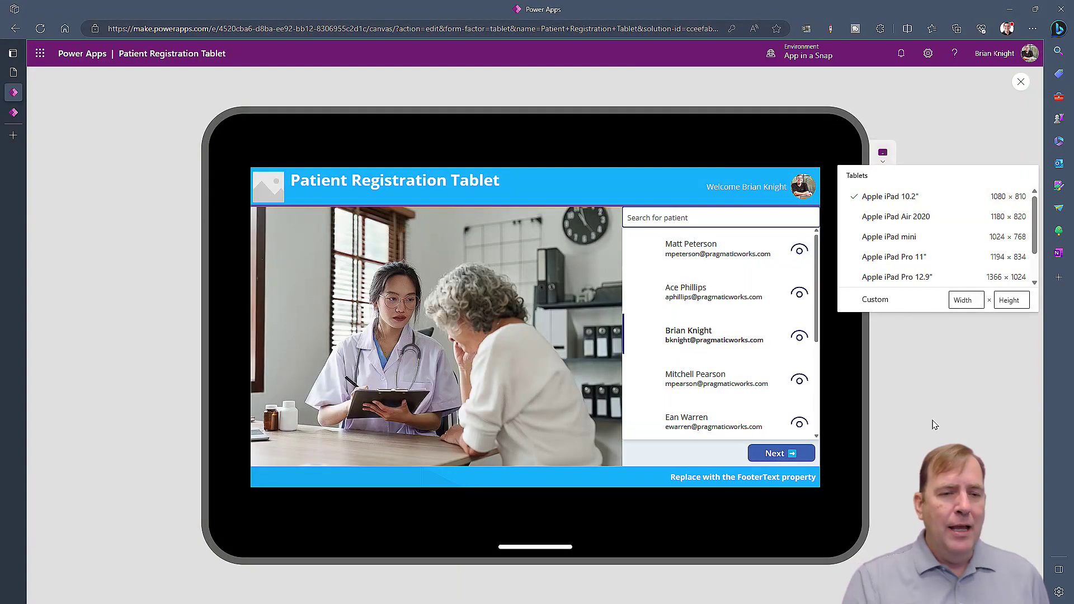
{"action": "left_click", "coordinate": [950, 380]}
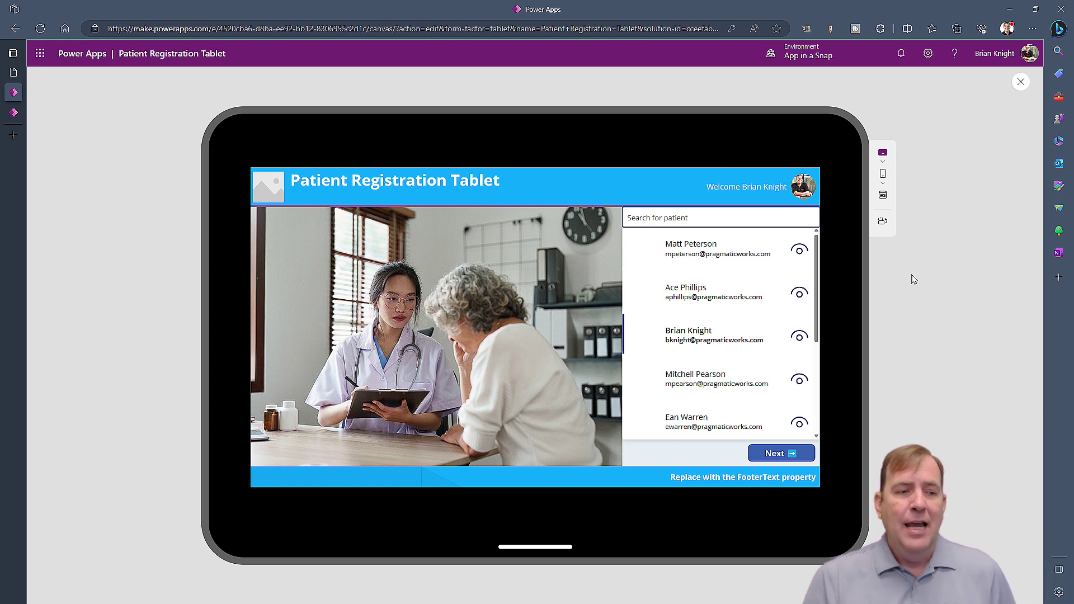
{"action": "left_click", "coordinate": [767, 455]}
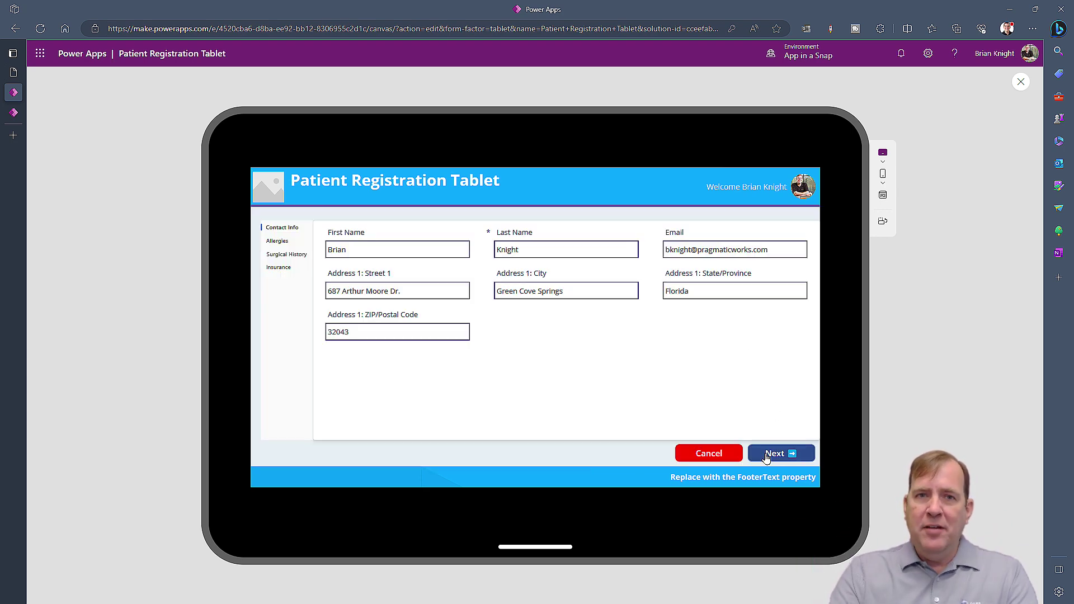
Step: Leave the preview and refresh the app's Contacts data source
{"action": "left_click", "coordinate": [888, 204]}
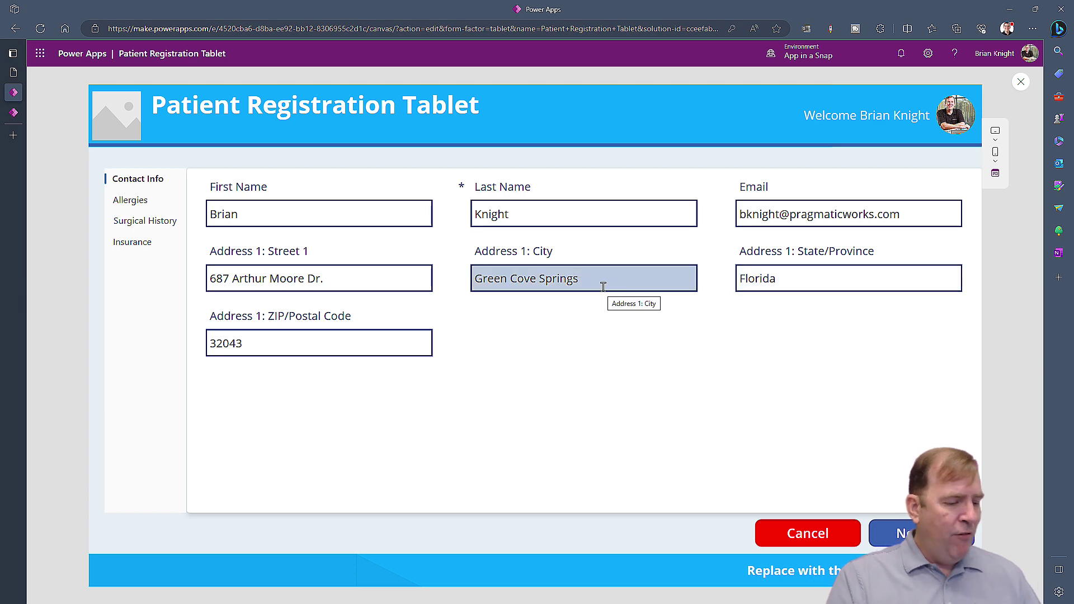
{"action": "key", "text": "Escape"}
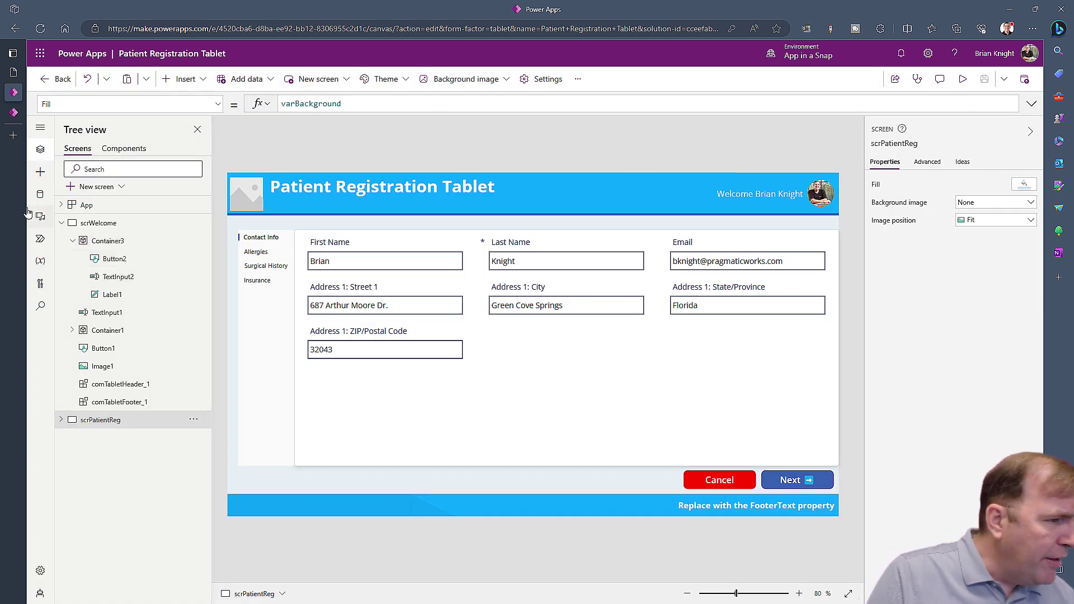
{"action": "left_click", "coordinate": [38, 196]}
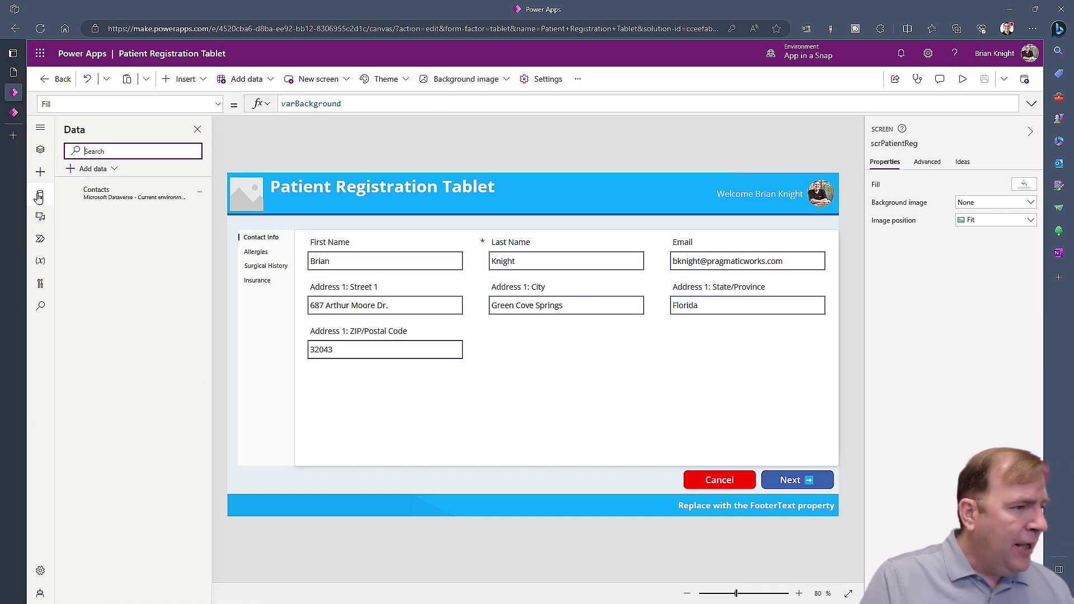
{"action": "left_click", "coordinate": [199, 192]}
{"action": "left_click", "coordinate": [205, 234]}
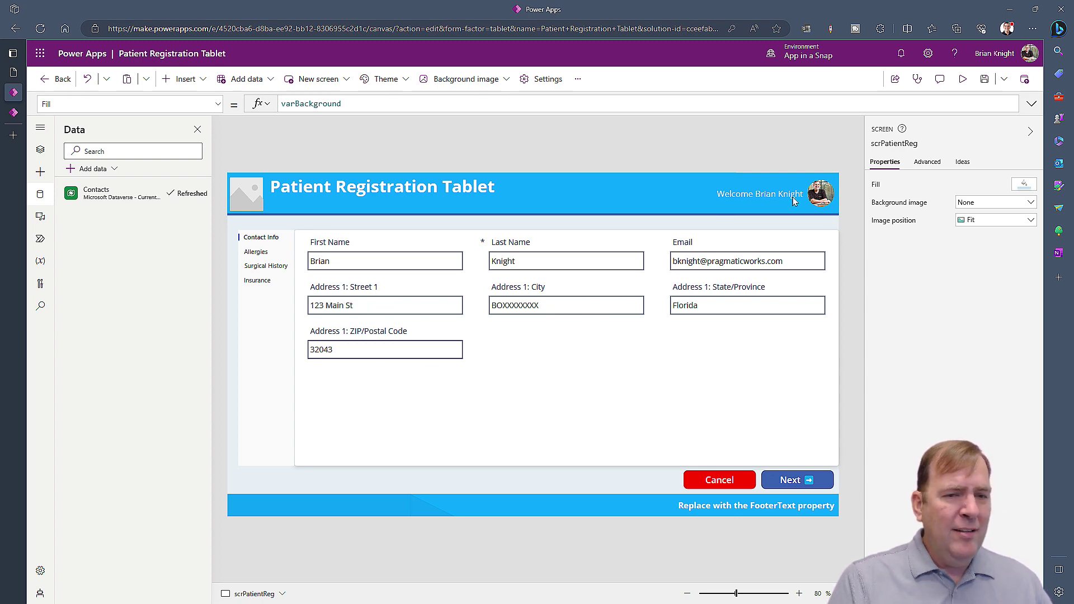
Step: Preview the app again, leave the patient's contact form for the tablet hand-back screen, and return to the record
{"action": "left_click", "coordinate": [963, 78]}
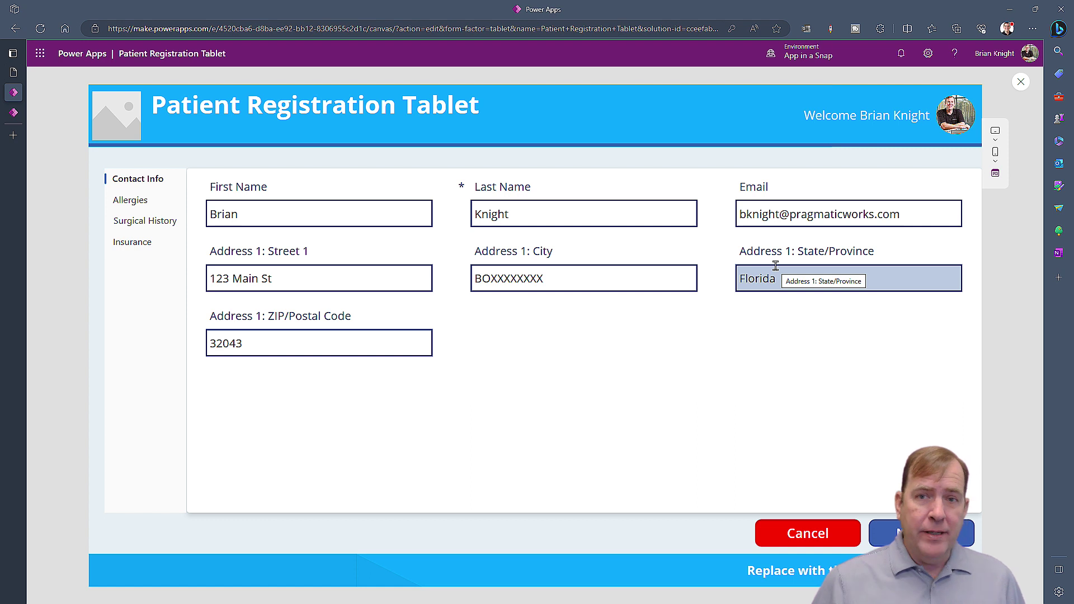
{"action": "left_click", "coordinate": [841, 533]}
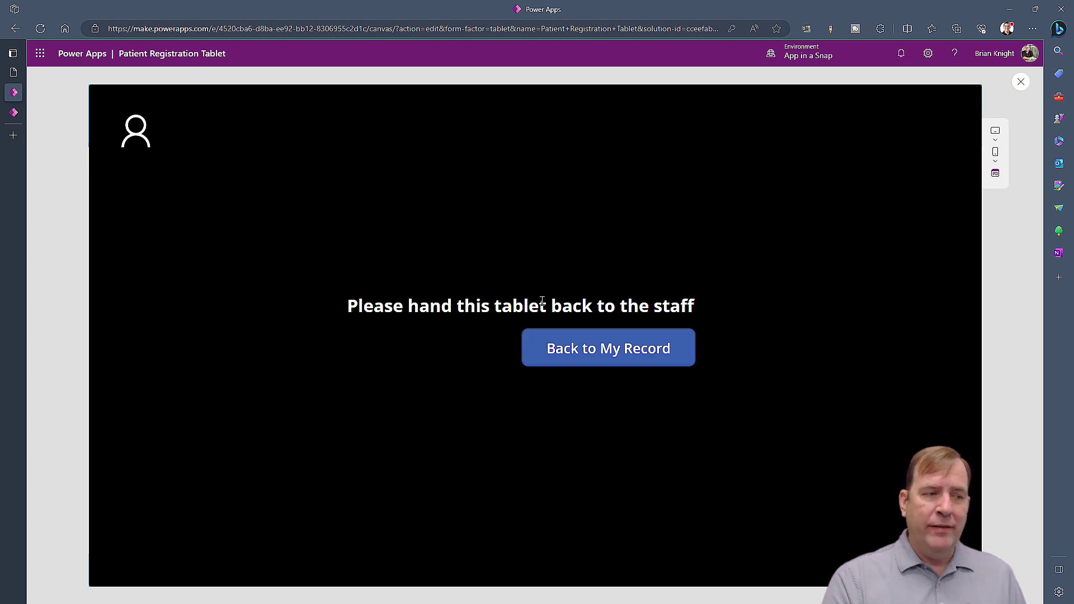
{"action": "left_click", "coordinate": [587, 348]}
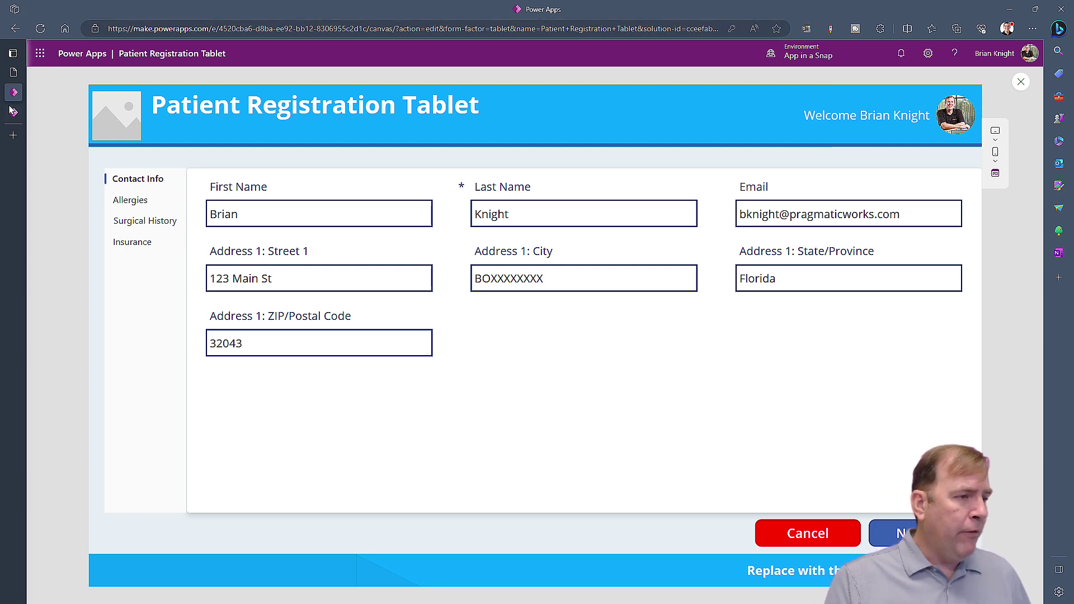
Step: Switch to the Patient Management App, check the address on the first patient's record, and return to the patient list
{"action": "mouse_move", "coordinate": [17, 115]}
{"action": "left_click", "coordinate": [45, 114]}
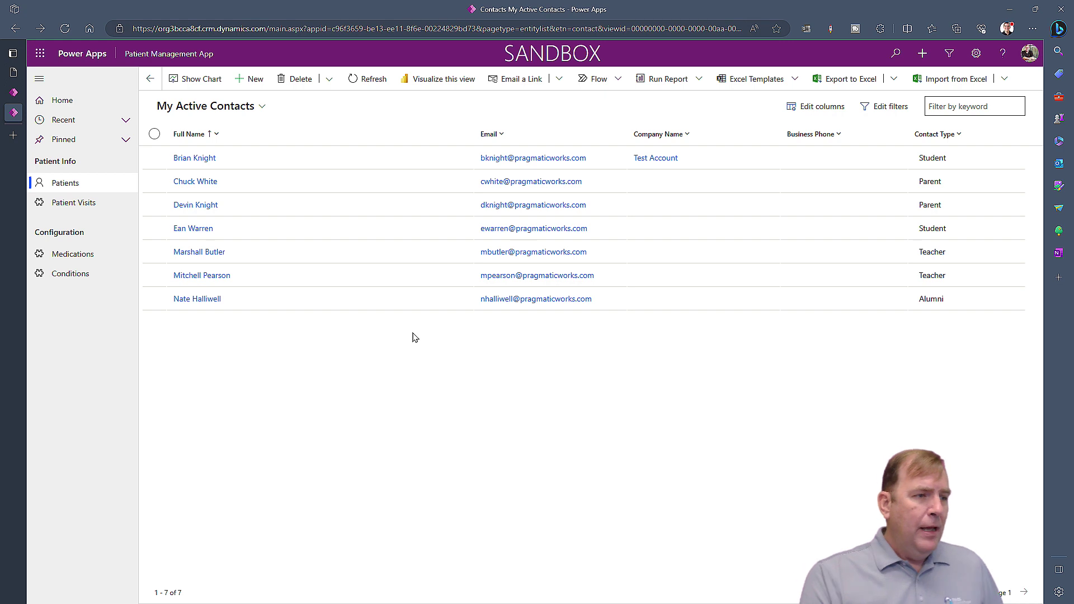
{"action": "left_click", "coordinate": [194, 161]}
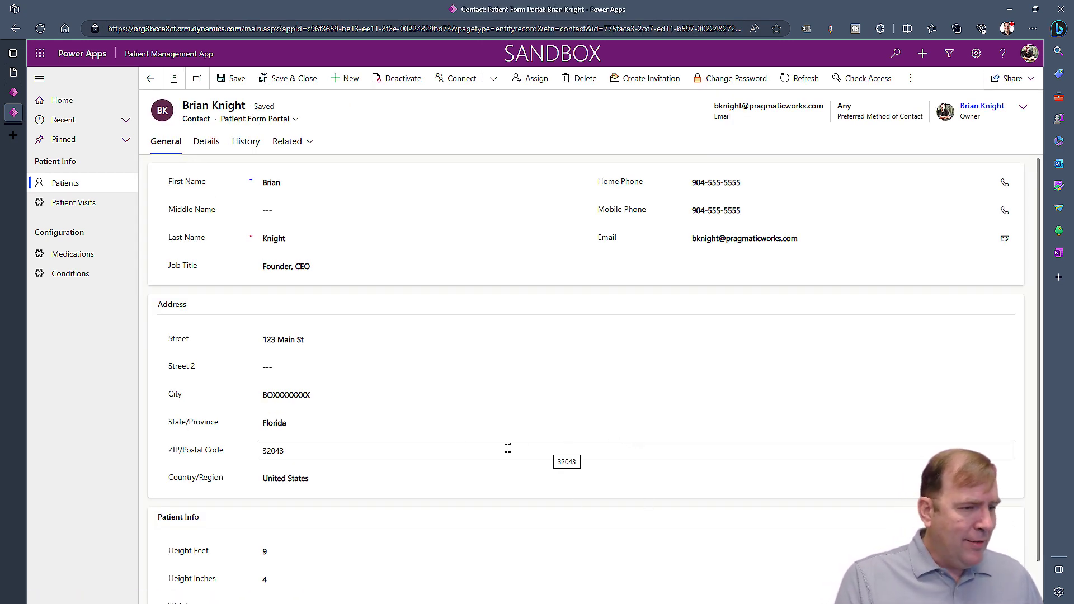
{"action": "left_click", "coordinate": [375, 389]}
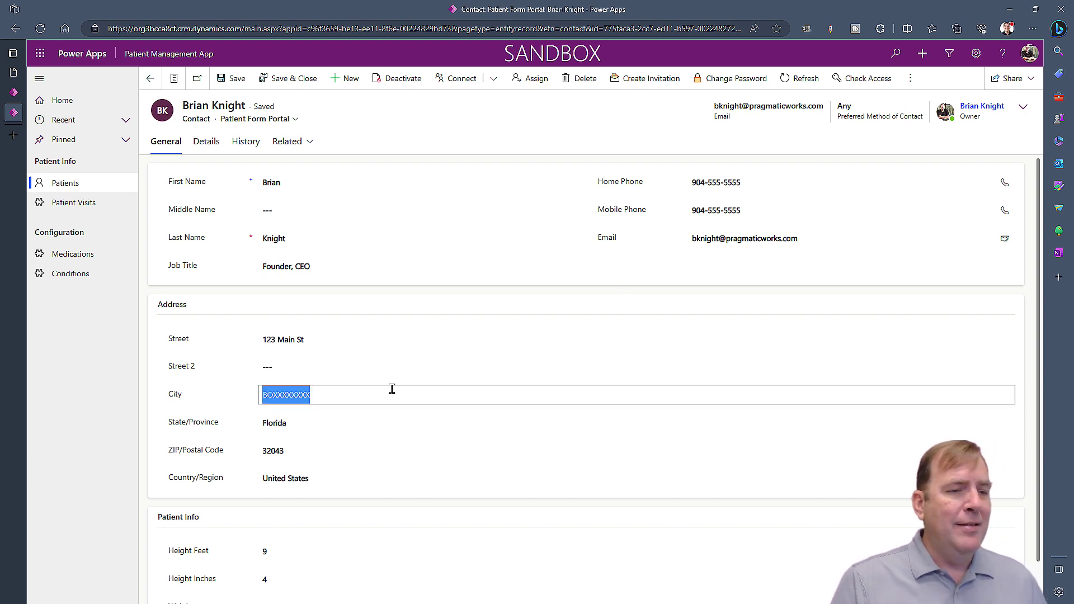
{"action": "left_click", "coordinate": [485, 141]}
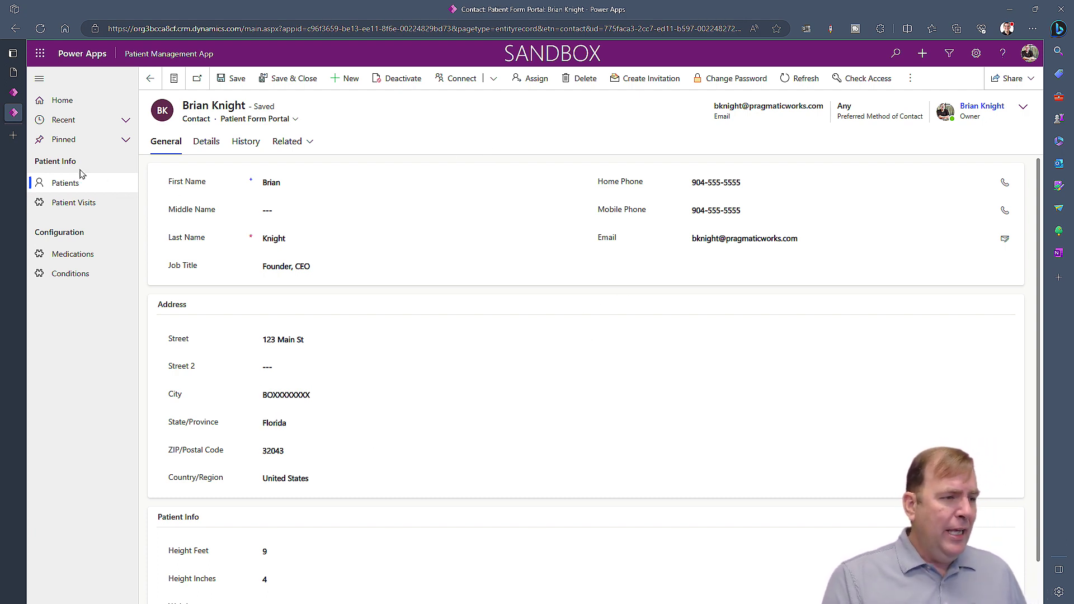
{"action": "left_click", "coordinate": [65, 187]}
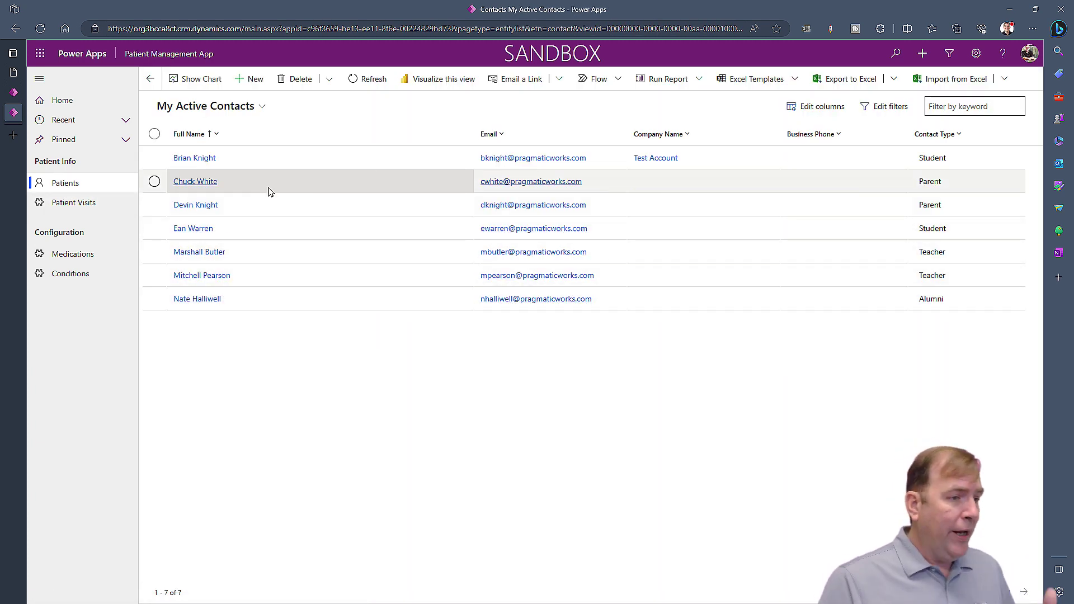
{"action": "left_click", "coordinate": [203, 157]}
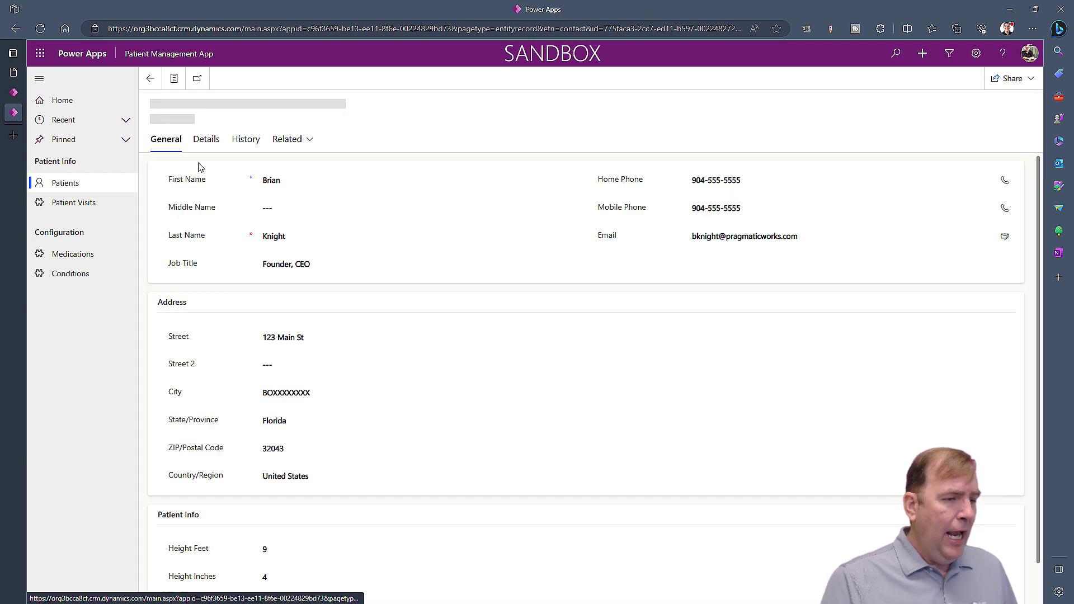
{"action": "left_click", "coordinate": [157, 88]}
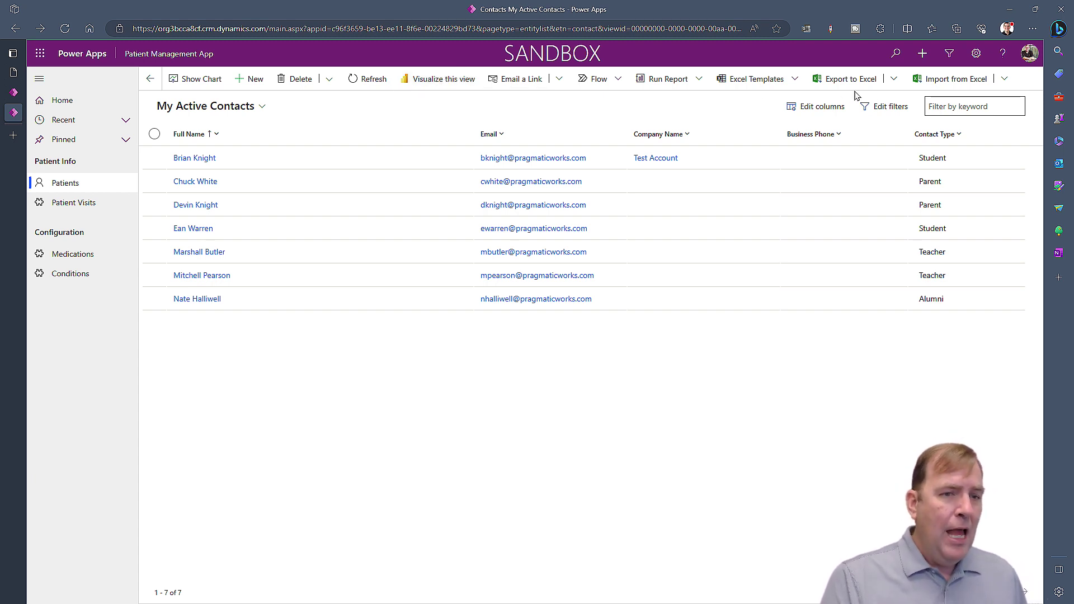
Step: View the active contacts in Excel Online and as a Contacts by Account chart, closing each view
{"action": "left_click", "coordinate": [893, 78]}
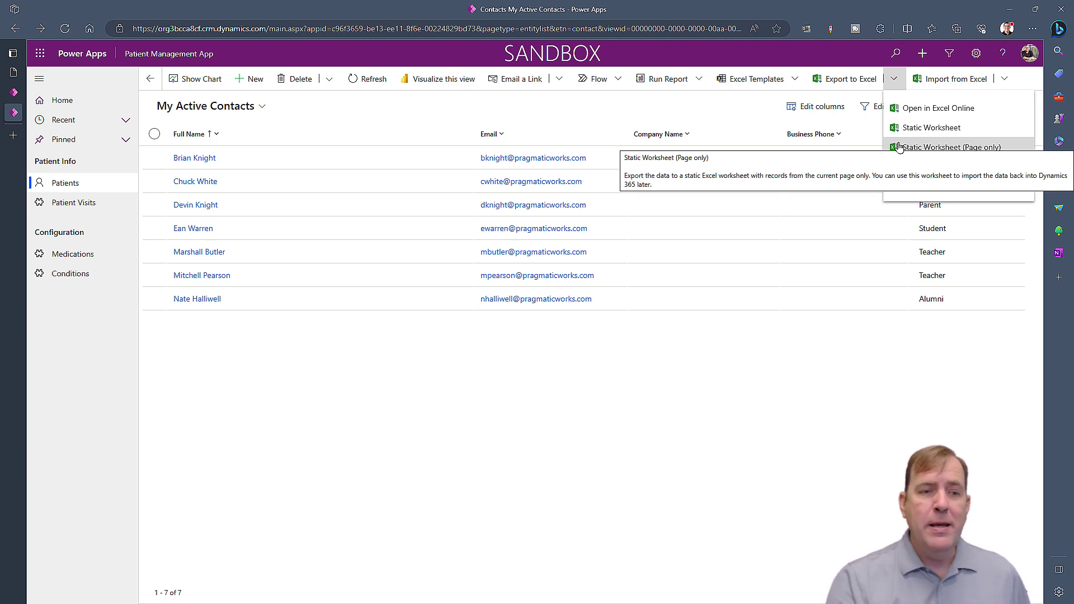
{"action": "left_click", "coordinate": [933, 126]}
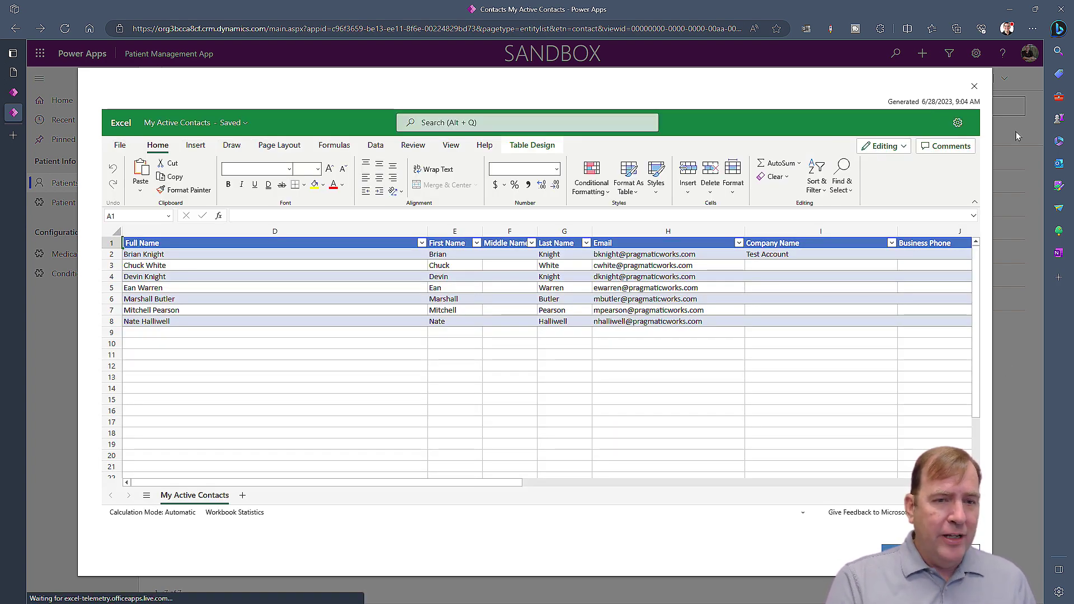
{"action": "left_click", "coordinate": [976, 83]}
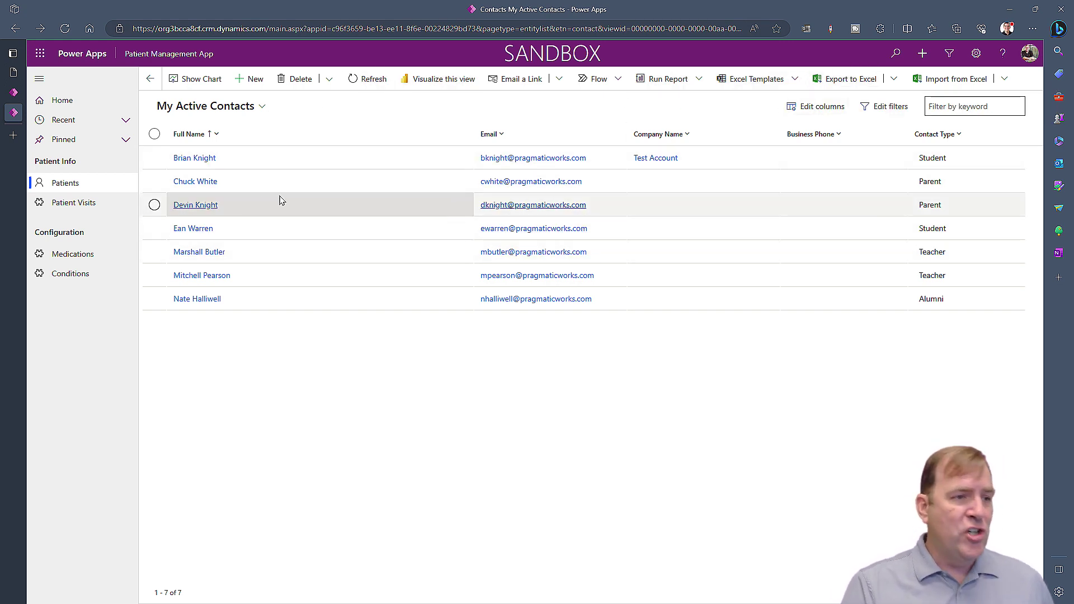
{"action": "left_click", "coordinate": [207, 75]}
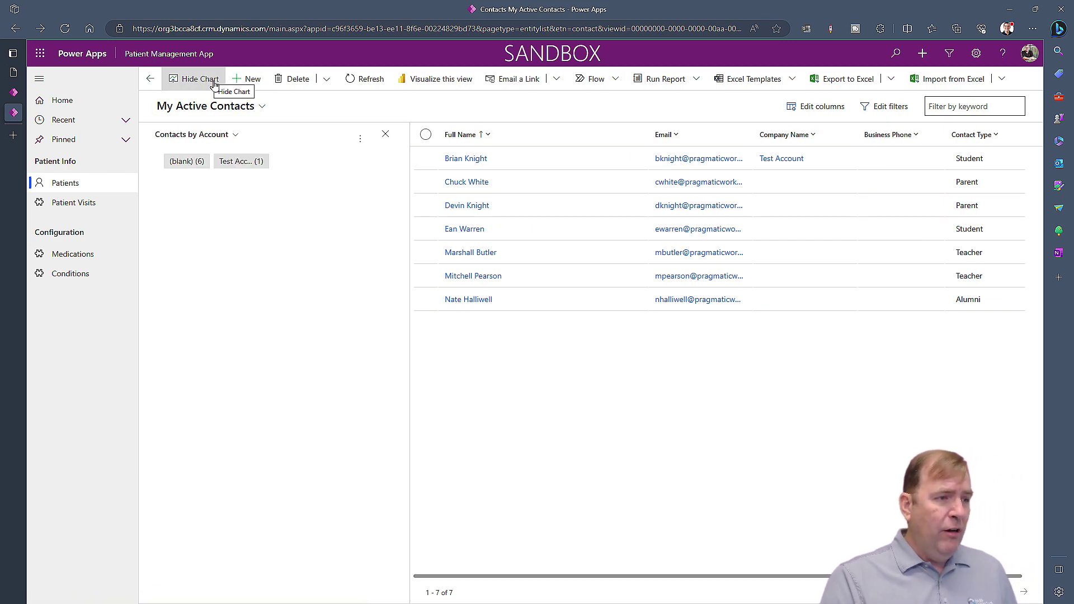
{"action": "left_click", "coordinate": [385, 135]}
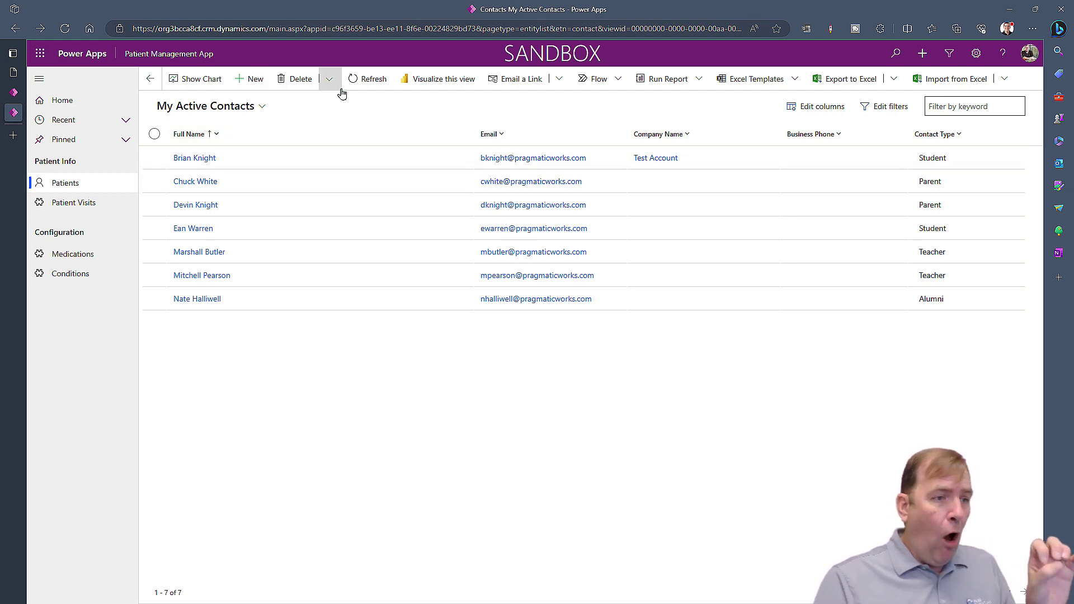
Step: Open the first patient's record, browse patients through the record list beside the form, and close that list
{"action": "left_click", "coordinate": [196, 158]}
{"action": "left_click", "coordinate": [171, 81]}
{"action": "left_click", "coordinate": [228, 193]}
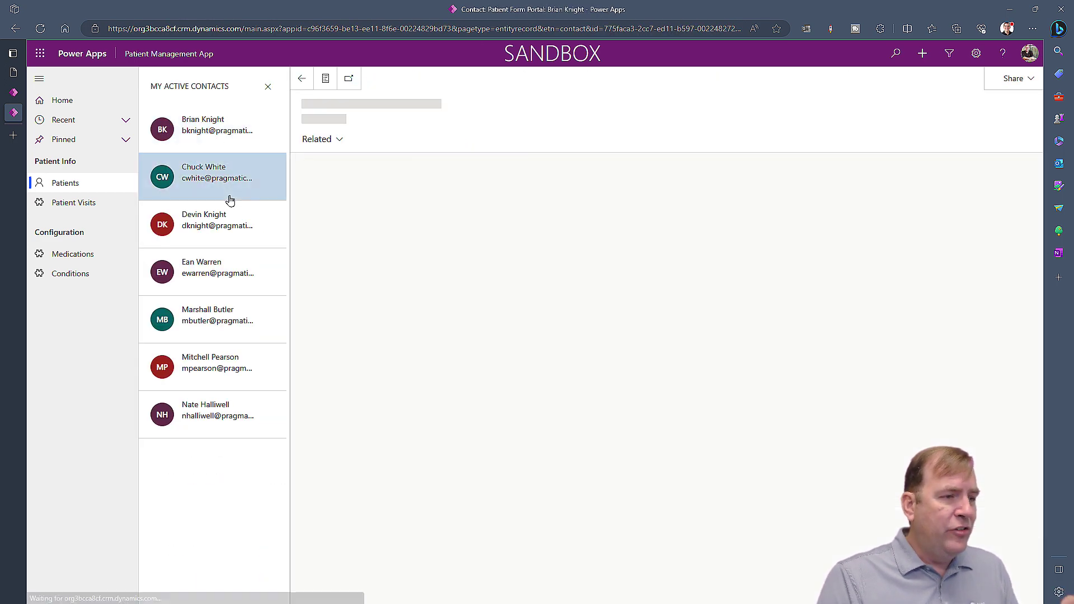
{"action": "left_click", "coordinate": [231, 237]}
{"action": "left_click", "coordinate": [233, 288]}
{"action": "left_click", "coordinate": [232, 137]}
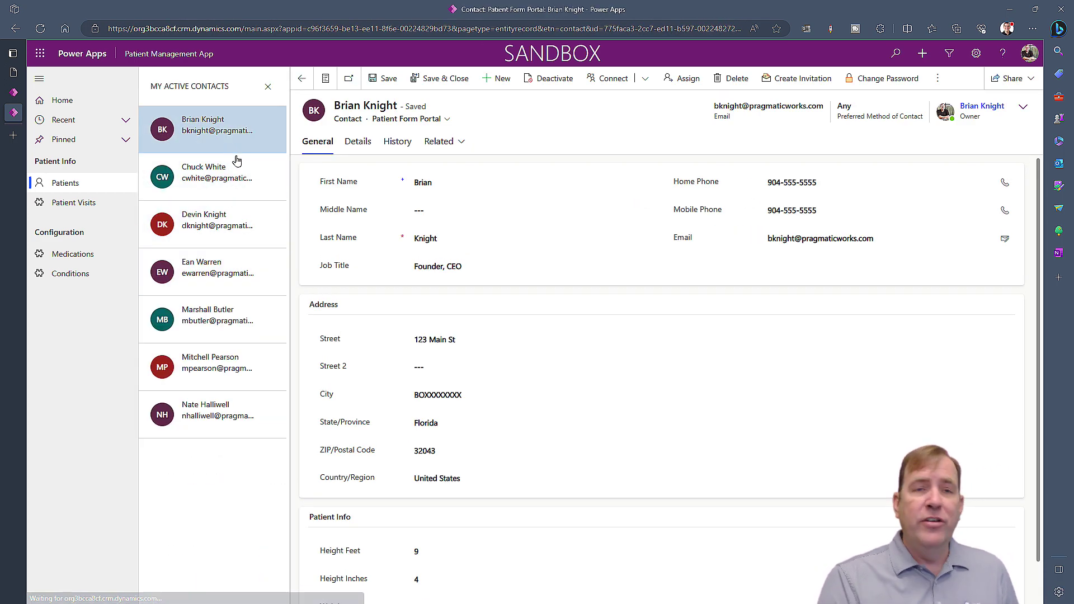
{"action": "left_click", "coordinate": [269, 87]}
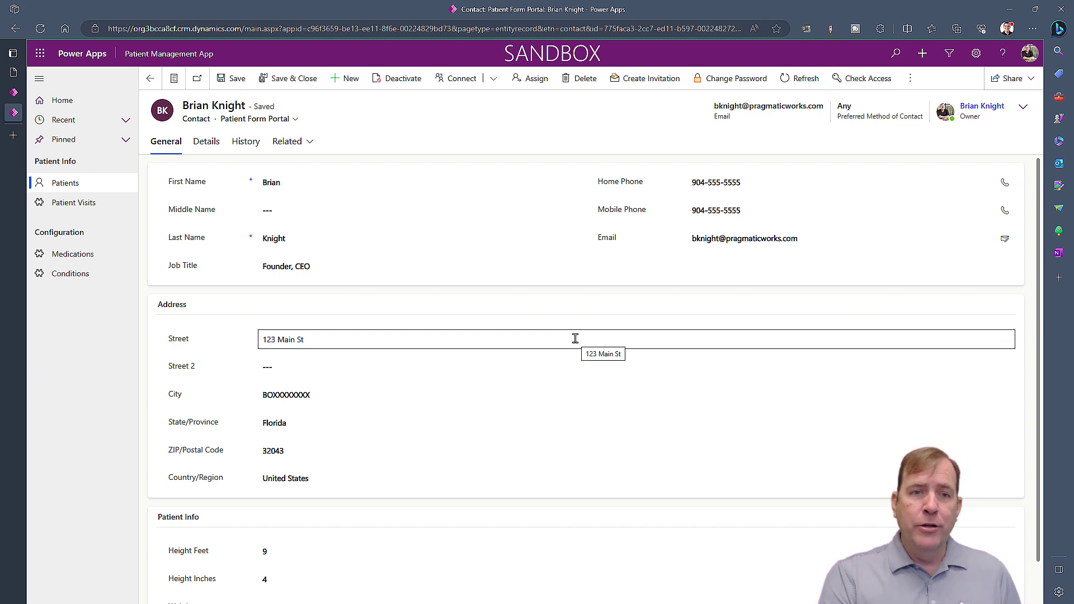
Step: Examine the patient's general, usage and insurance details, and show the medical history
{"action": "scroll", "coordinate": [391, 338], "scroll_direction": "down", "scroll_amount": 1}
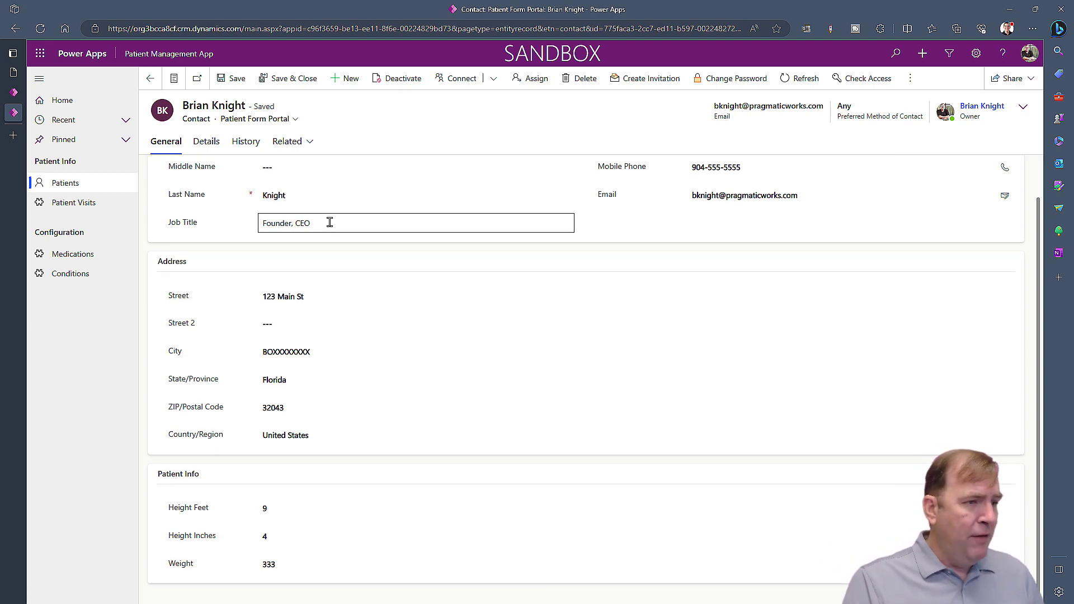
{"action": "left_click", "coordinate": [207, 142]}
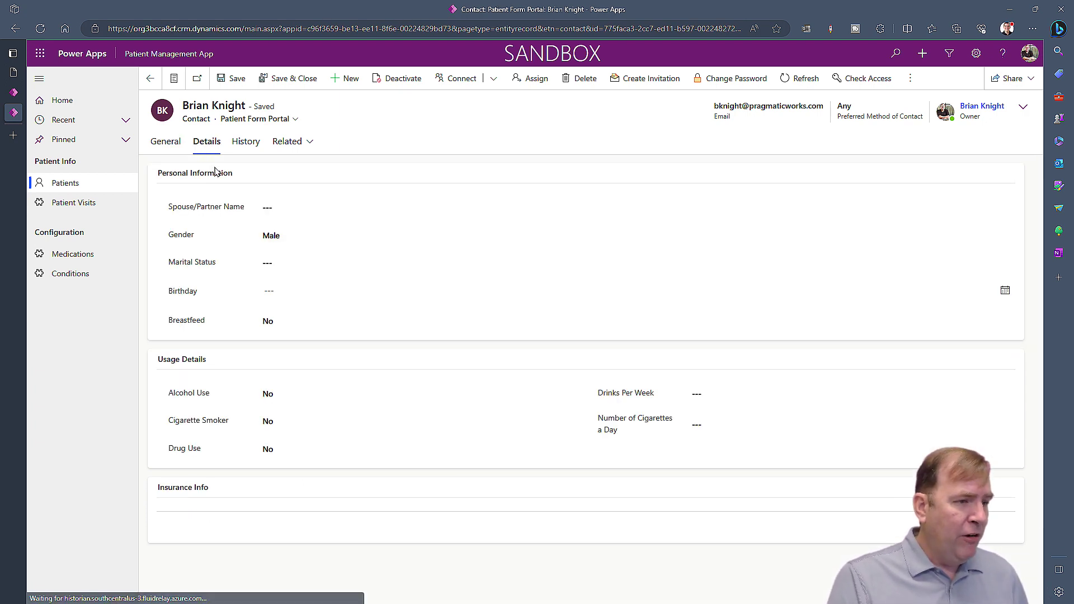
{"action": "scroll", "coordinate": [339, 444], "scroll_direction": "down", "scroll_amount": 2}
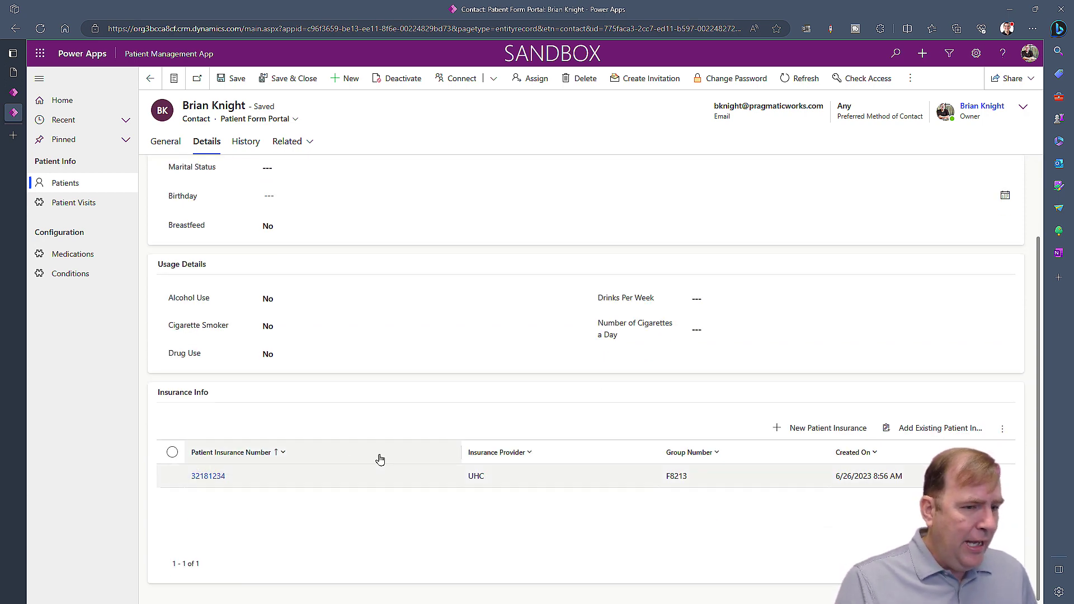
{"action": "left_click", "coordinate": [244, 142]}
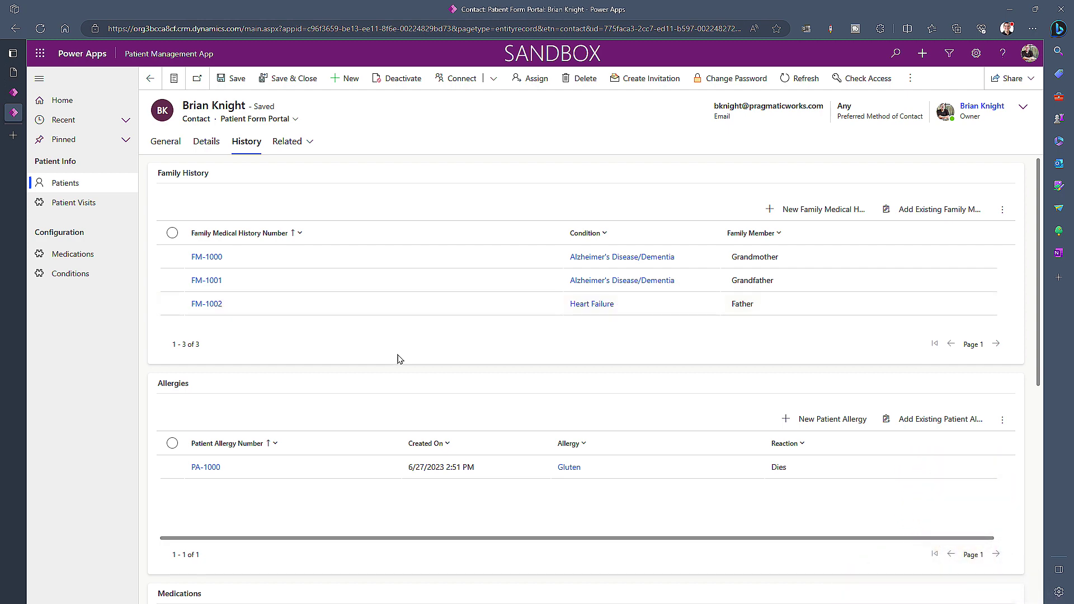
Step: Review the patient's family history, allergies, medications and surgical history
{"action": "scroll", "coordinate": [408, 252], "scroll_direction": "down", "scroll_amount": 5}
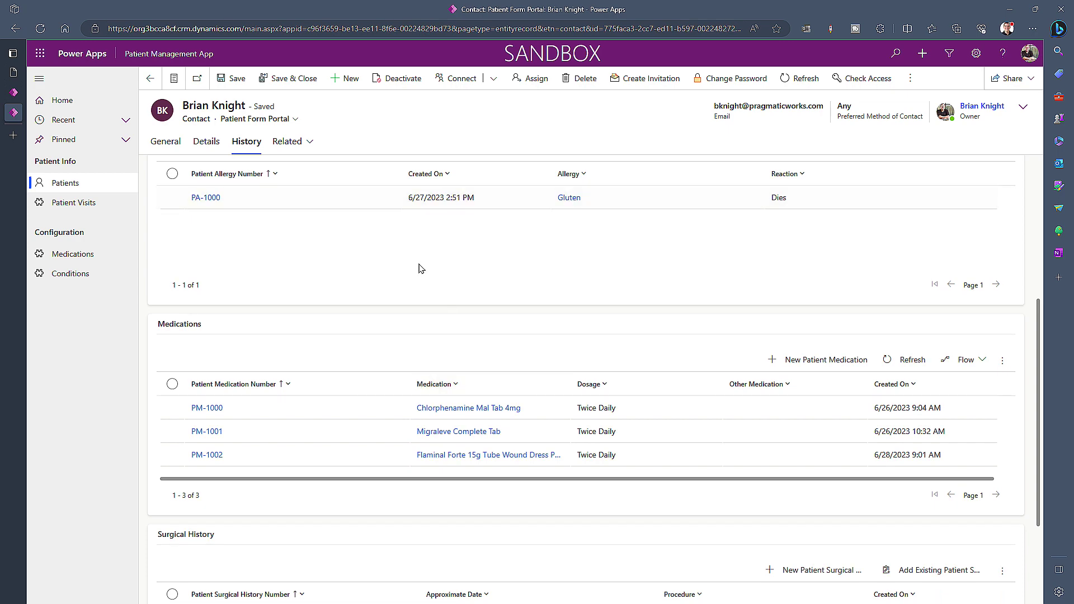
{"action": "scroll", "coordinate": [451, 436], "scroll_direction": "down", "scroll_amount": 1}
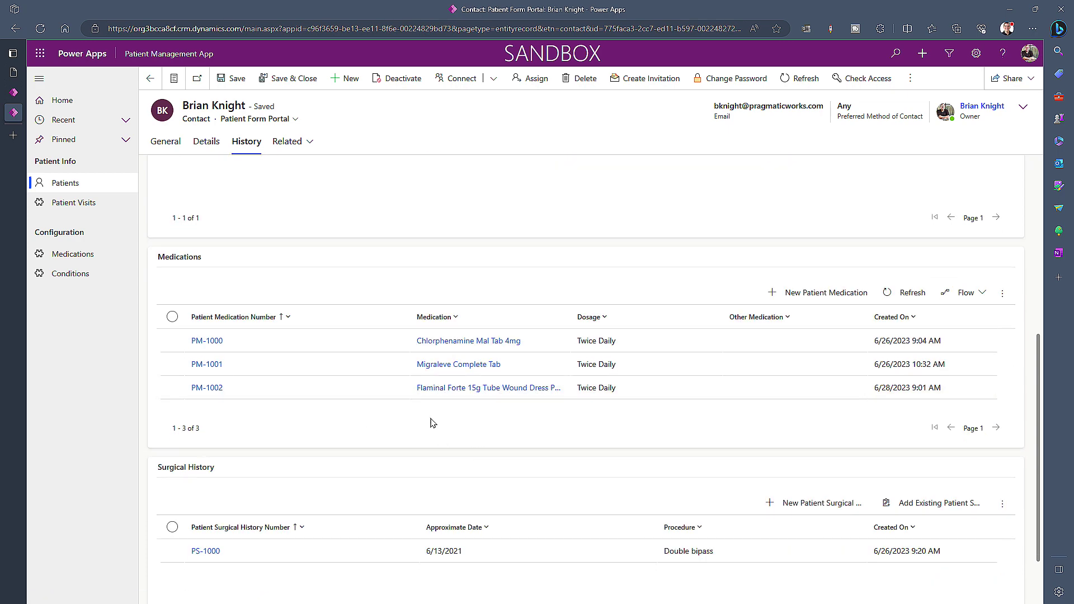
{"action": "scroll", "coordinate": [431, 424], "scroll_direction": "up", "scroll_amount": 6}
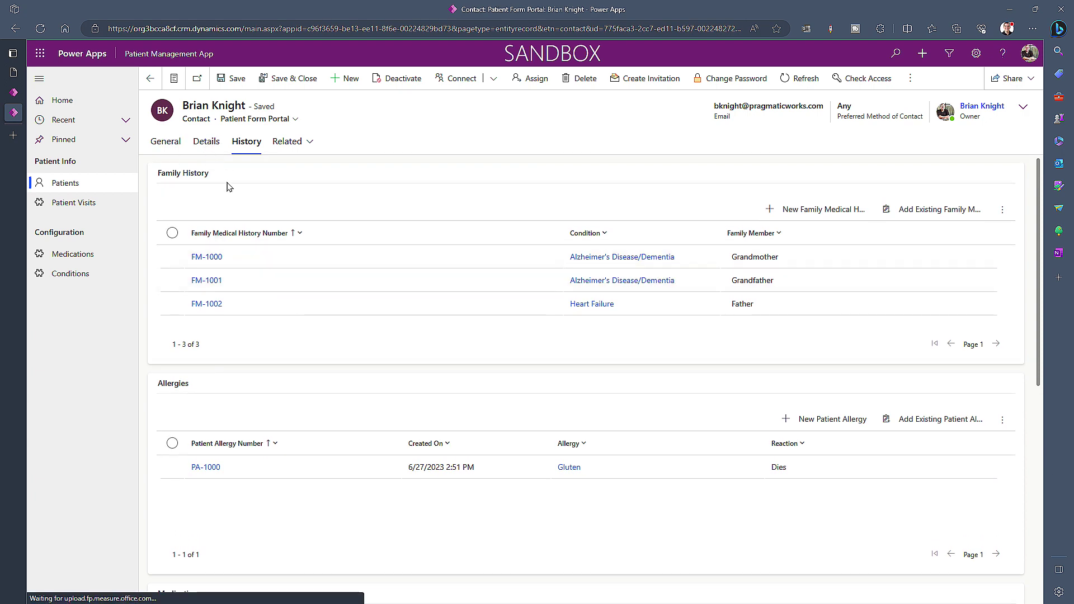
Step: Open the patient's insurance record from the patient details, check it, and return to the patient list
{"action": "left_click", "coordinate": [198, 144]}
{"action": "scroll", "coordinate": [352, 414], "scroll_direction": "down", "scroll_amount": 2}
{"action": "left_click", "coordinate": [216, 475]}
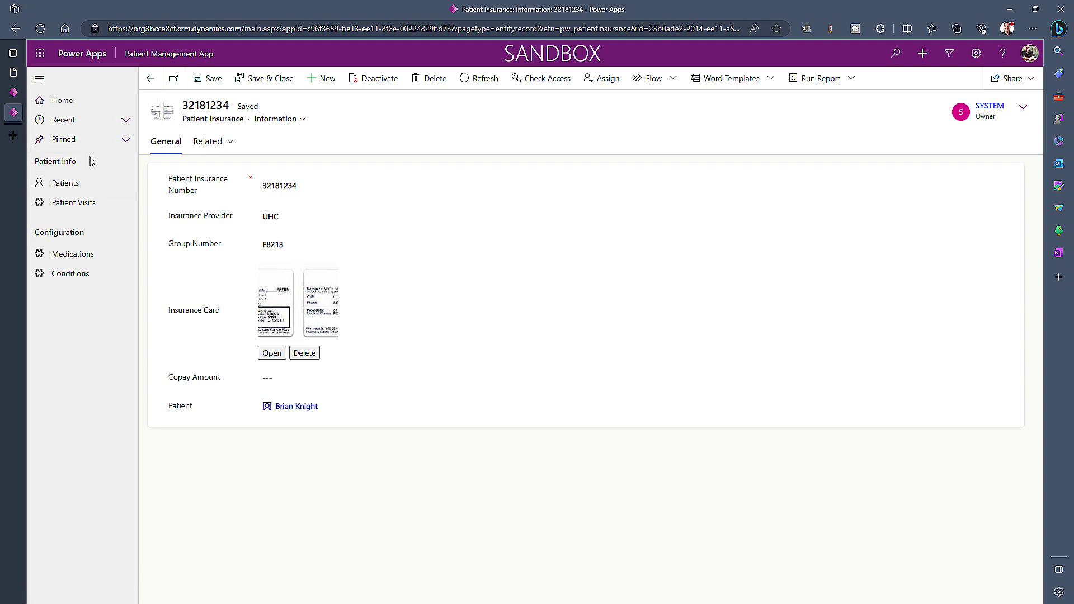
{"action": "left_click", "coordinate": [74, 183]}
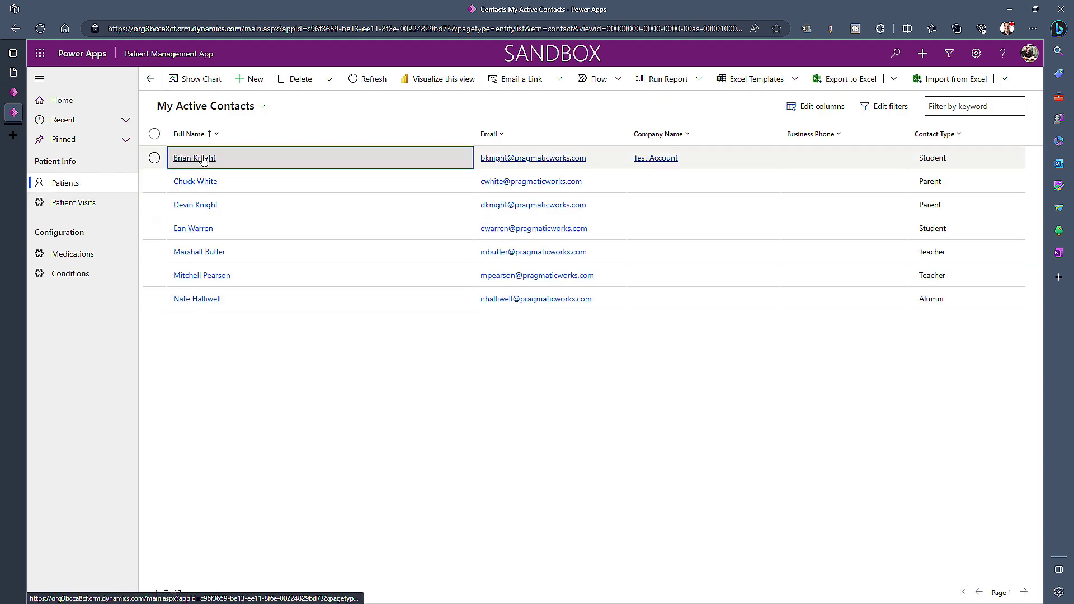
Step: Browse the related record types available on the first patient's record, and show the list of active patient visits
{"action": "left_click", "coordinate": [184, 157]}
{"action": "scroll", "coordinate": [430, 318], "scroll_direction": "down", "scroll_amount": 1}
{"action": "scroll", "coordinate": [418, 313], "scroll_direction": "up", "scroll_amount": 1}
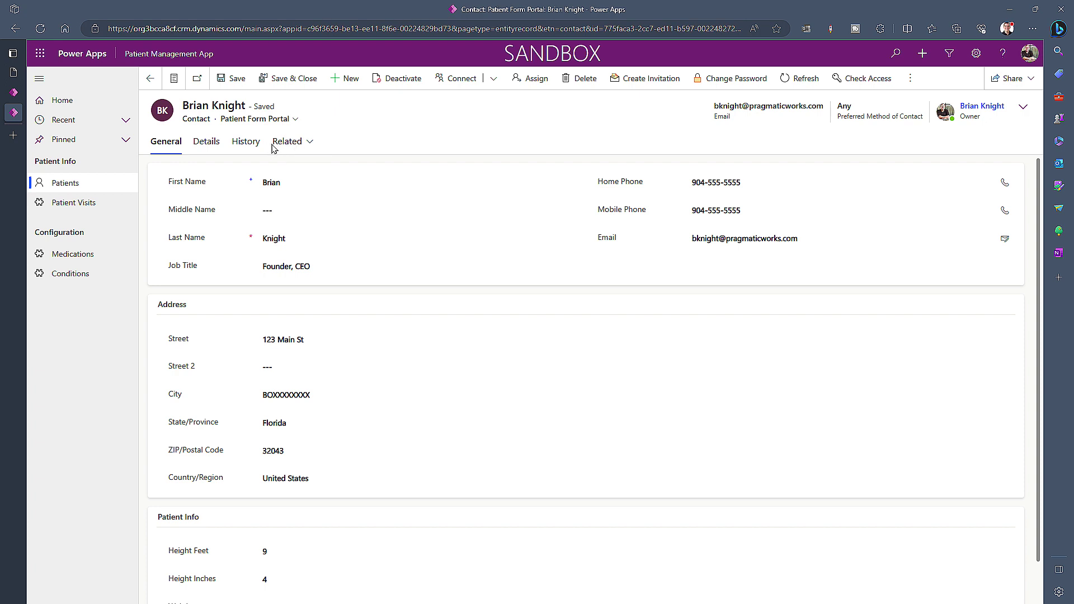
{"action": "left_click", "coordinate": [291, 142]}
{"action": "scroll", "coordinate": [395, 538], "scroll_direction": "down", "scroll_amount": 7}
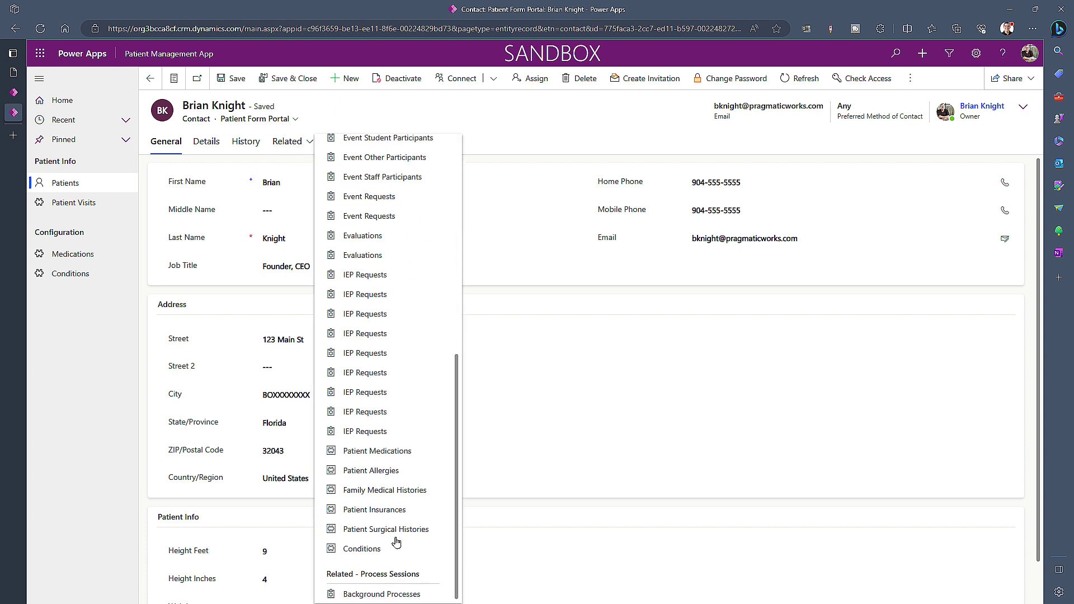
{"action": "scroll", "coordinate": [390, 421], "scroll_direction": "up", "scroll_amount": 7}
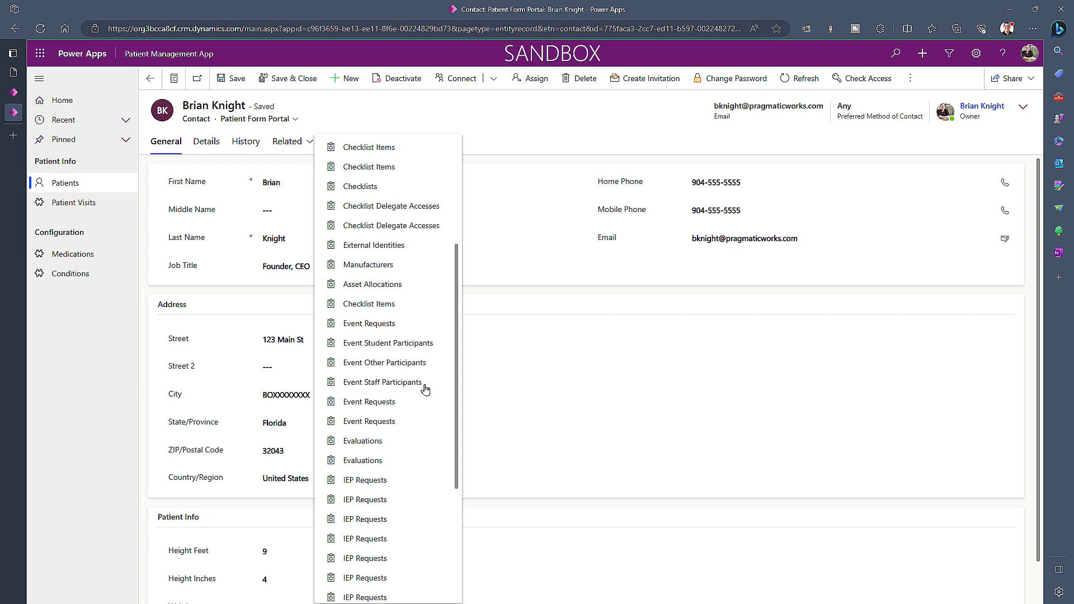
{"action": "left_click", "coordinate": [72, 202]}
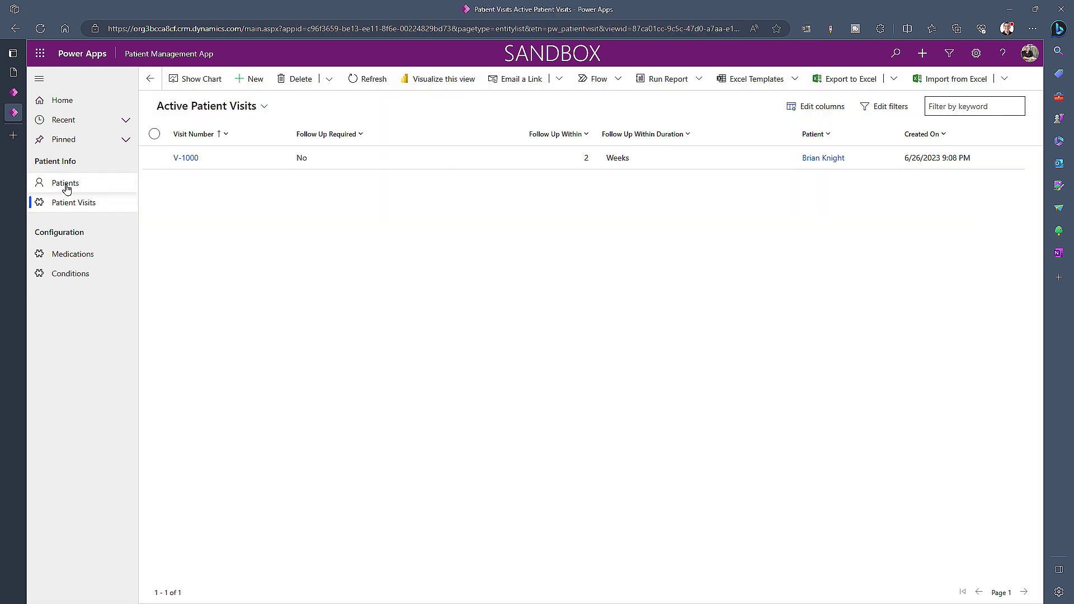
Step: Reopen the first patient's record, switch it to the Patient Form, and show the patient's visits
{"action": "left_click", "coordinate": [66, 187]}
{"action": "left_click", "coordinate": [205, 158]}
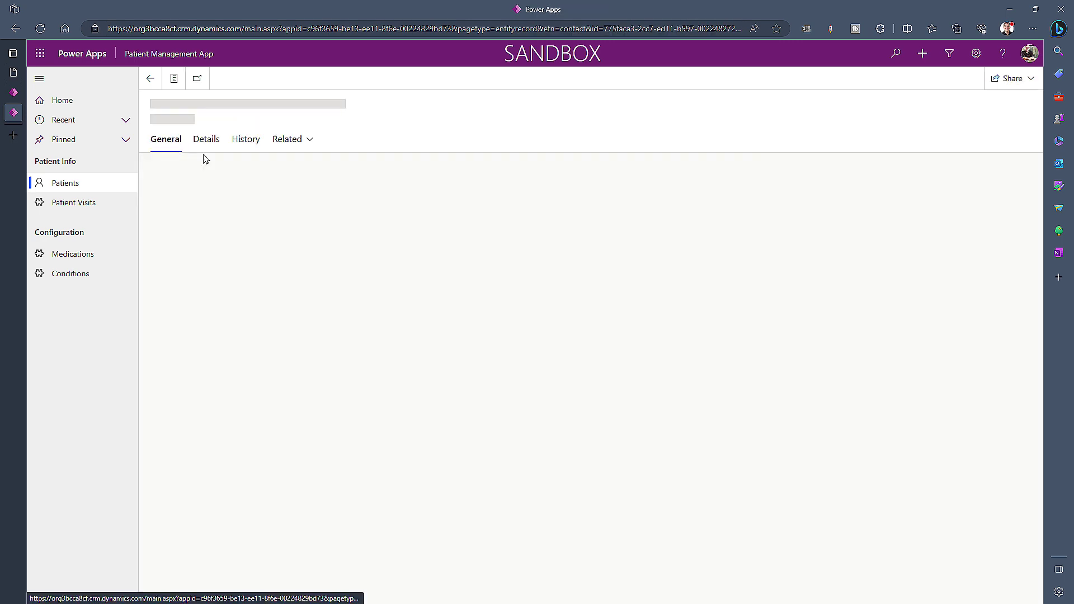
{"action": "left_click", "coordinate": [262, 119]}
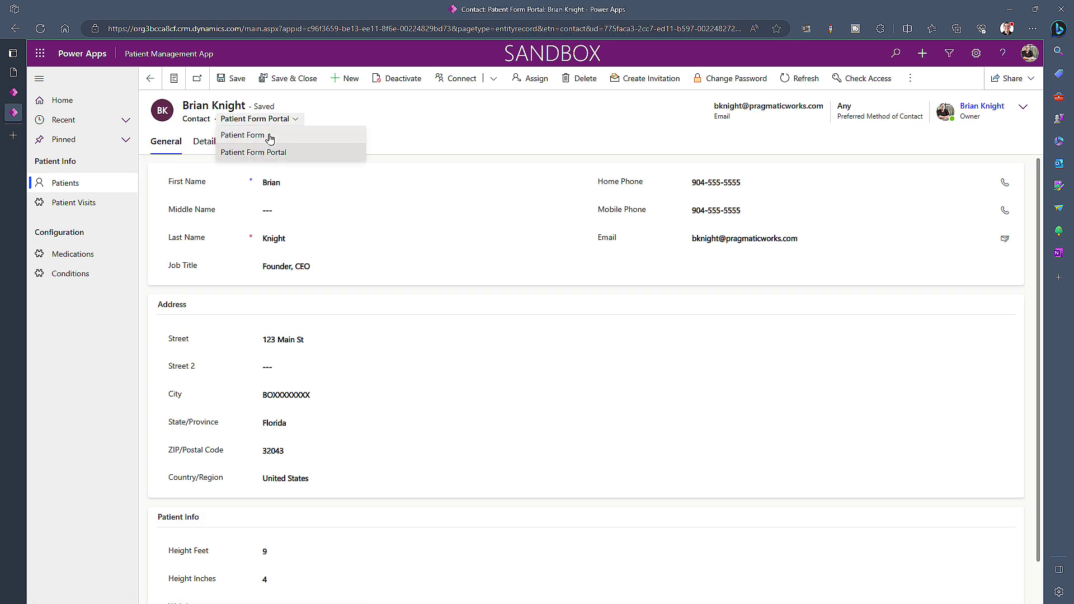
{"action": "left_click", "coordinate": [269, 136]}
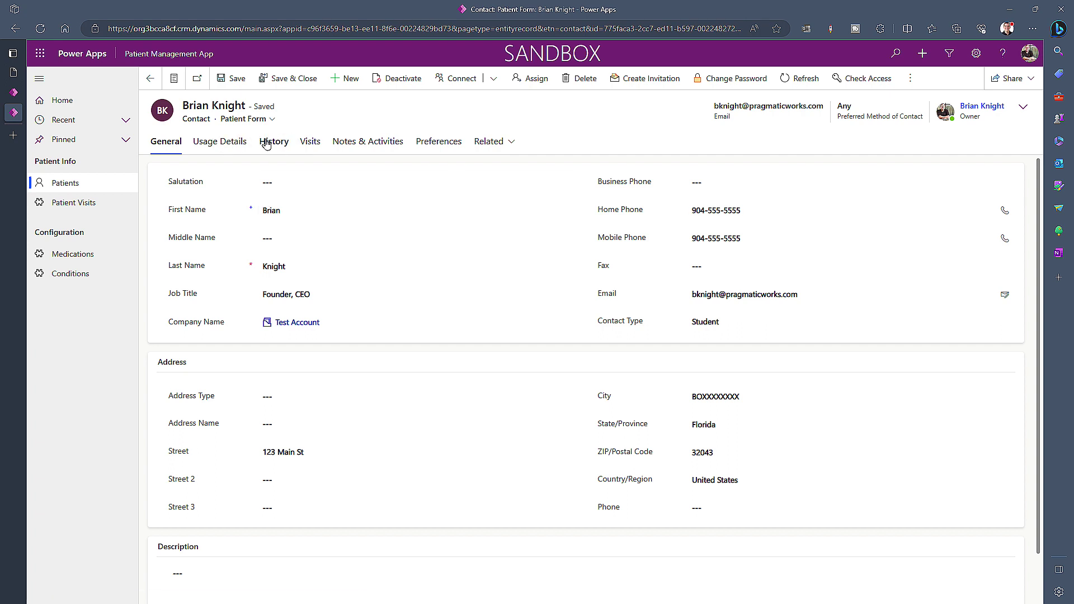
{"action": "left_click", "coordinate": [311, 143]}
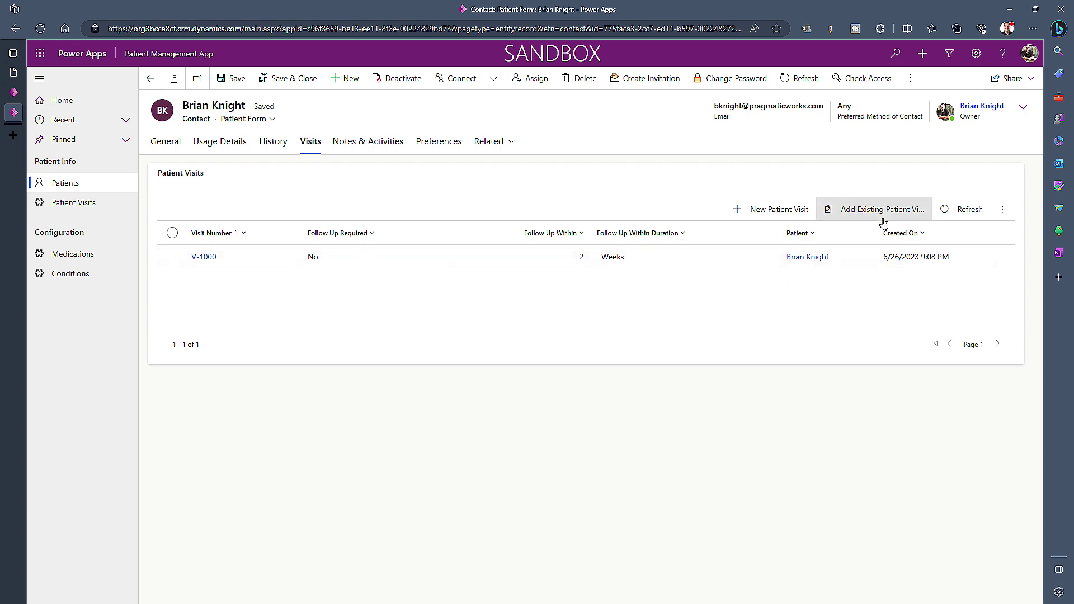
Step: Check the additional commands for the patient's visits, dismiss them, and open the existing visit record
{"action": "left_click", "coordinate": [1001, 213]}
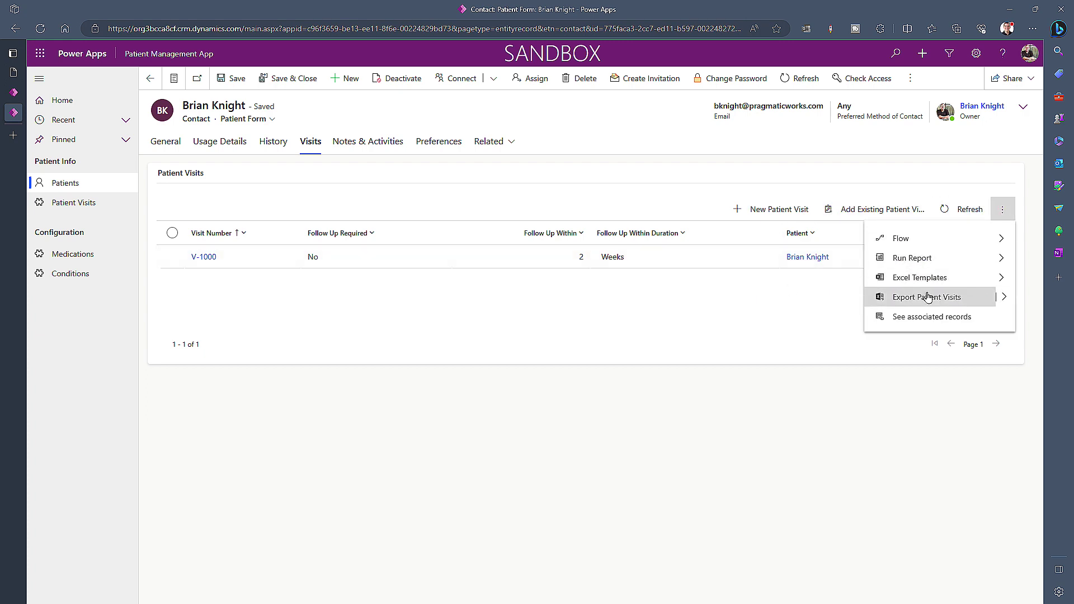
{"action": "left_click", "coordinate": [330, 474]}
{"action": "left_click", "coordinate": [202, 258]}
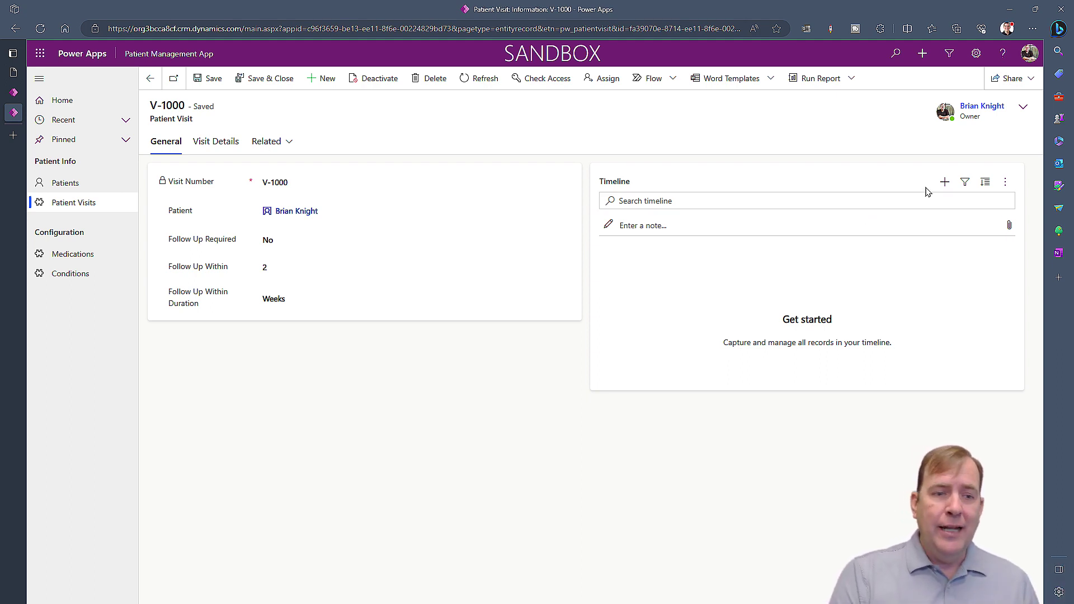
Step: Check which activities can be added to the visit's timeline, view the visit details, and return to the general information
{"action": "left_click", "coordinate": [944, 182]}
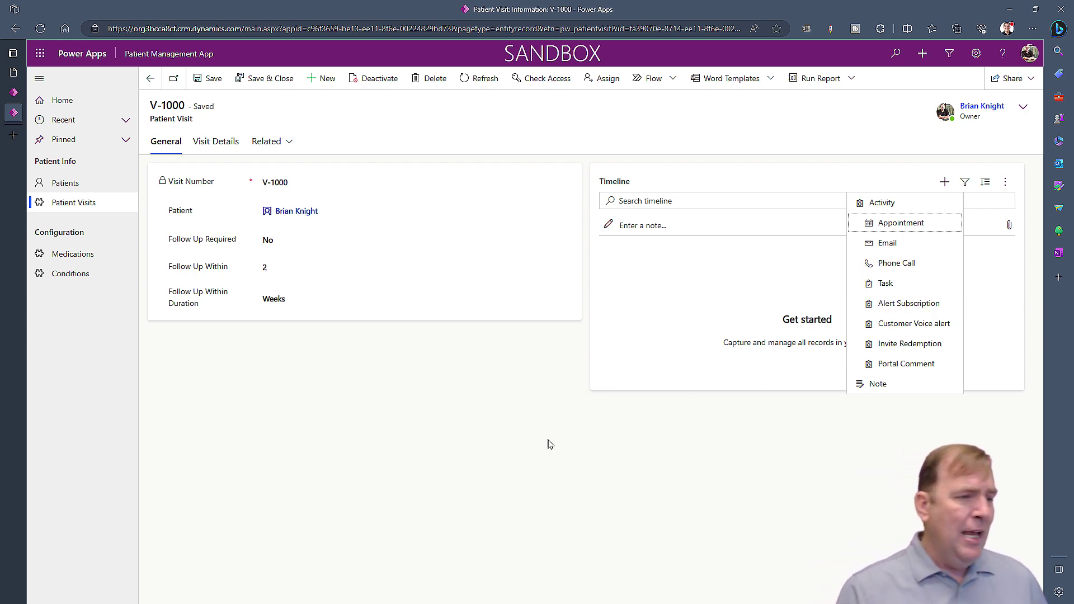
{"action": "left_click", "coordinate": [423, 296]}
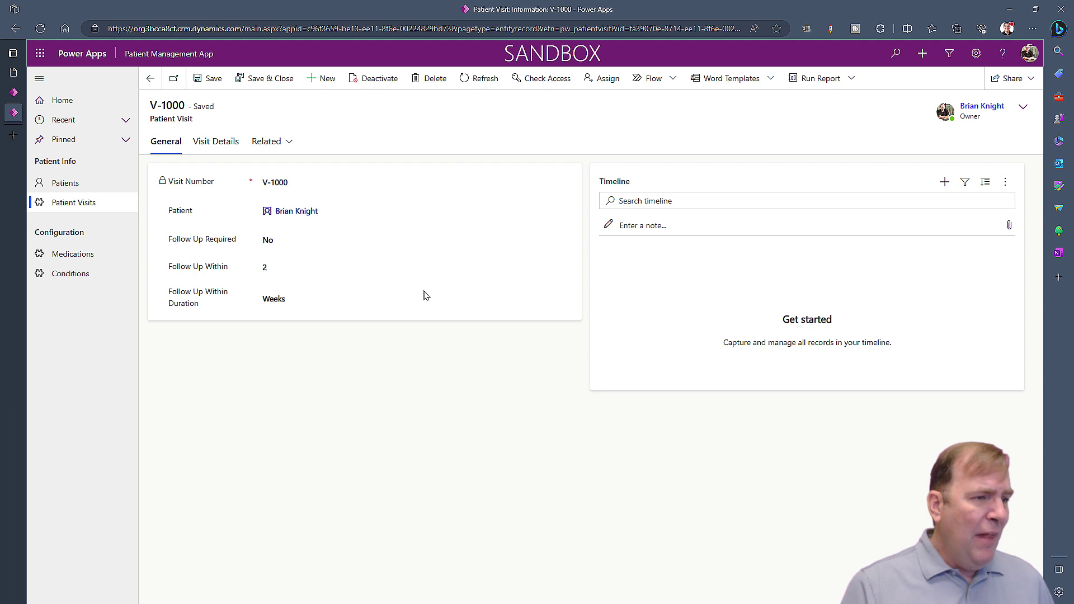
{"action": "left_click", "coordinate": [218, 143]}
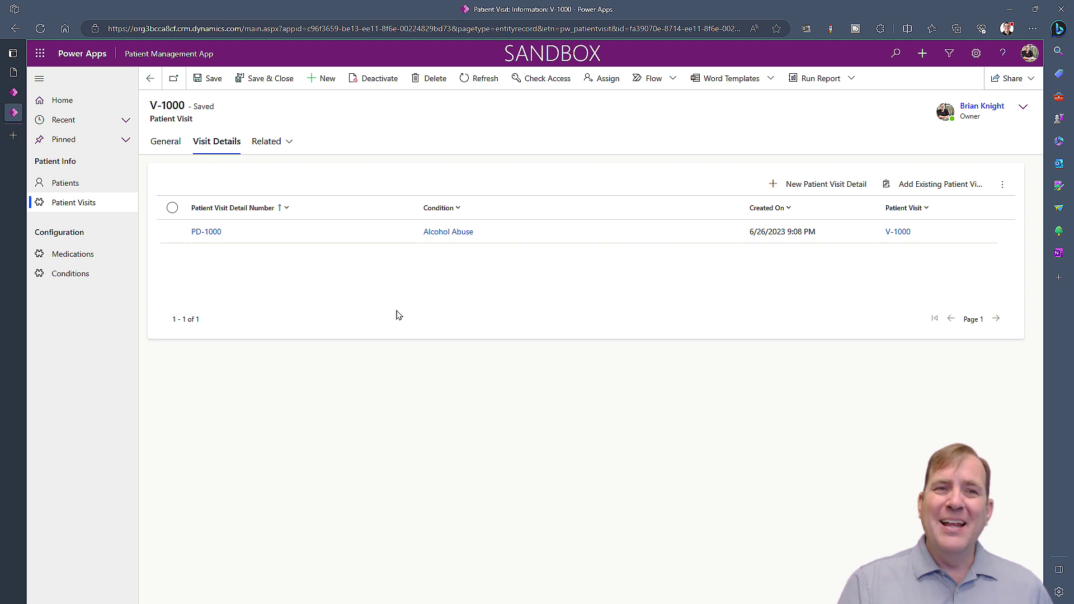
{"action": "left_click", "coordinate": [167, 139]}
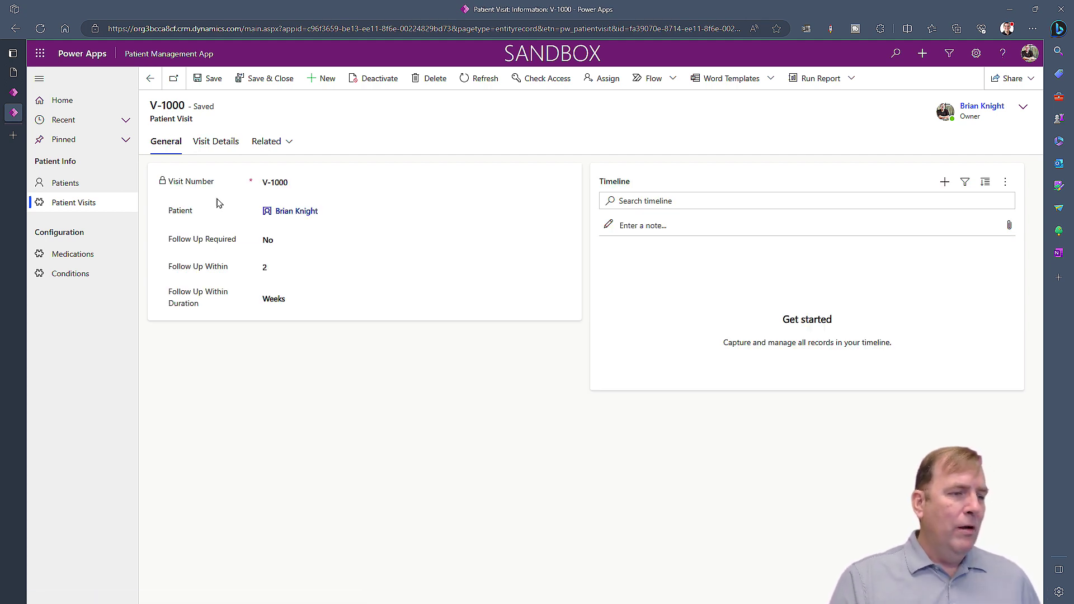